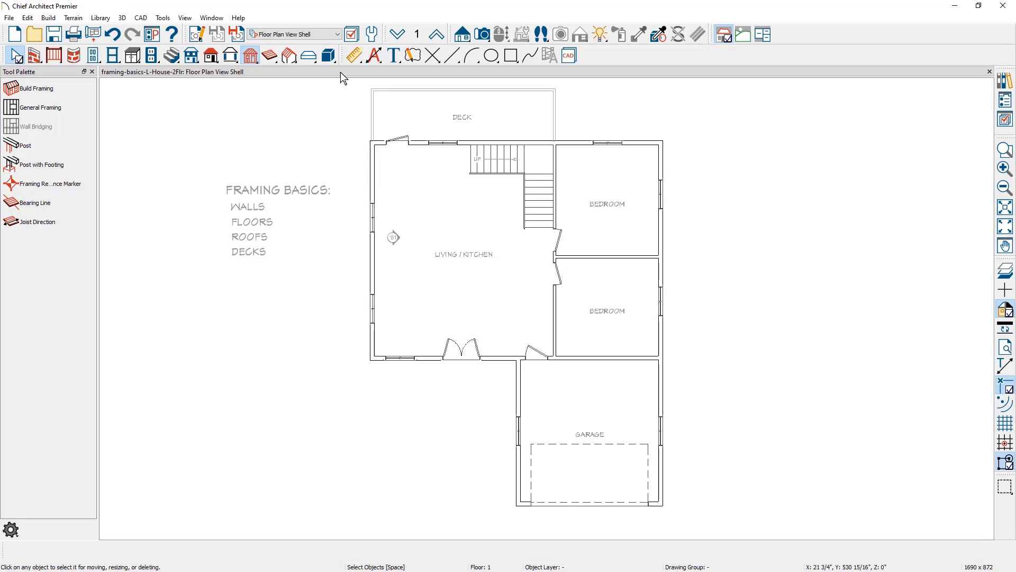
Step: Switch the plan to the Framing, Floor Plan View and turn on automatic wall framing, keeping the default stud thickness and spacing
click(337, 34)
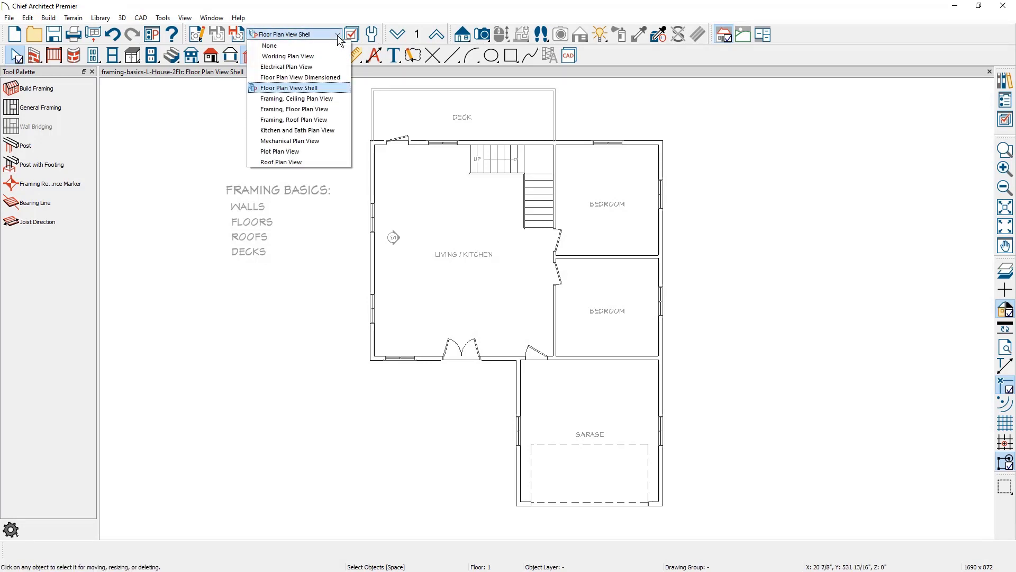
click(340, 110)
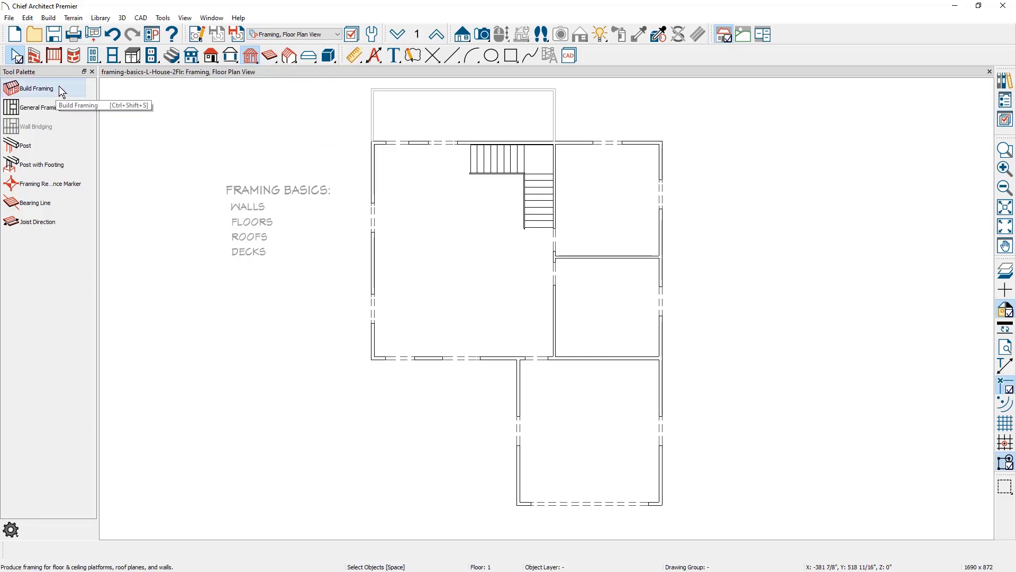
click(53, 19)
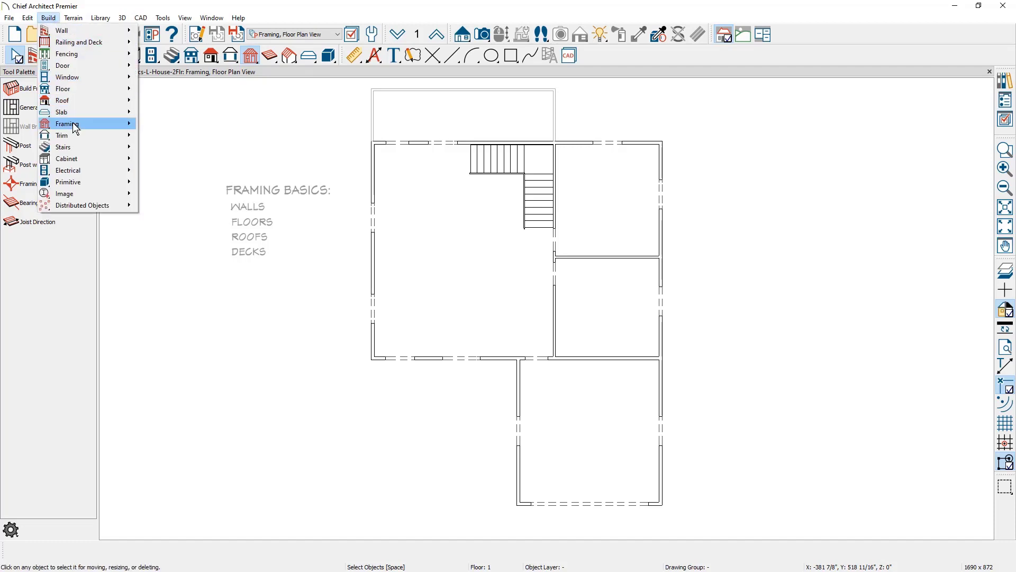
mouse_move(80, 123)
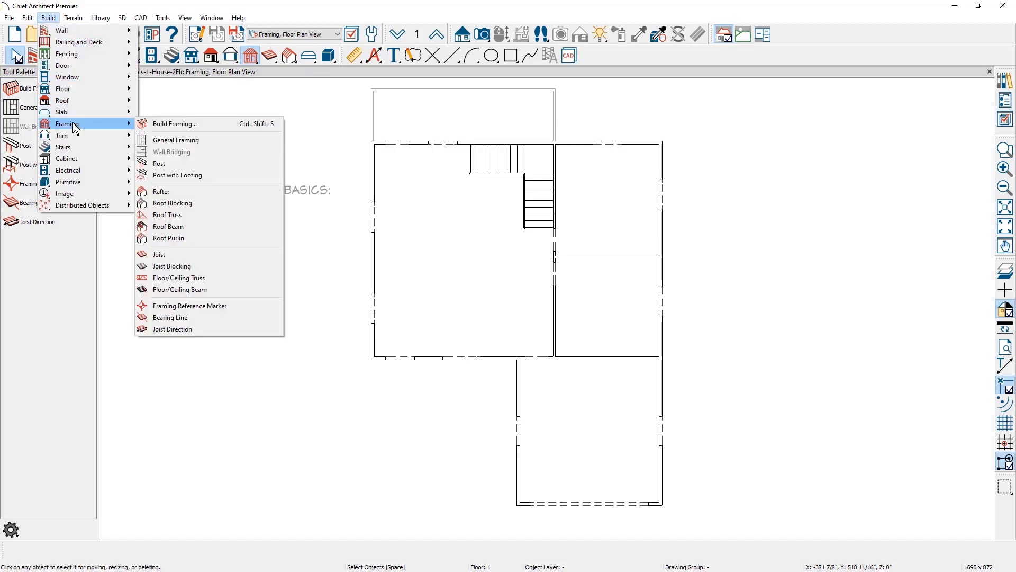
click(221, 127)
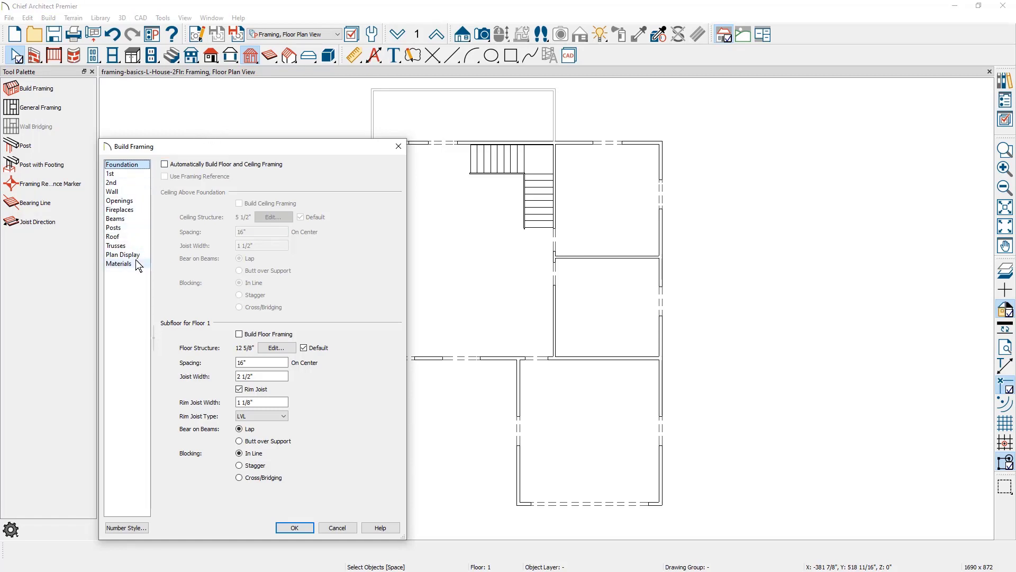
click(137, 194)
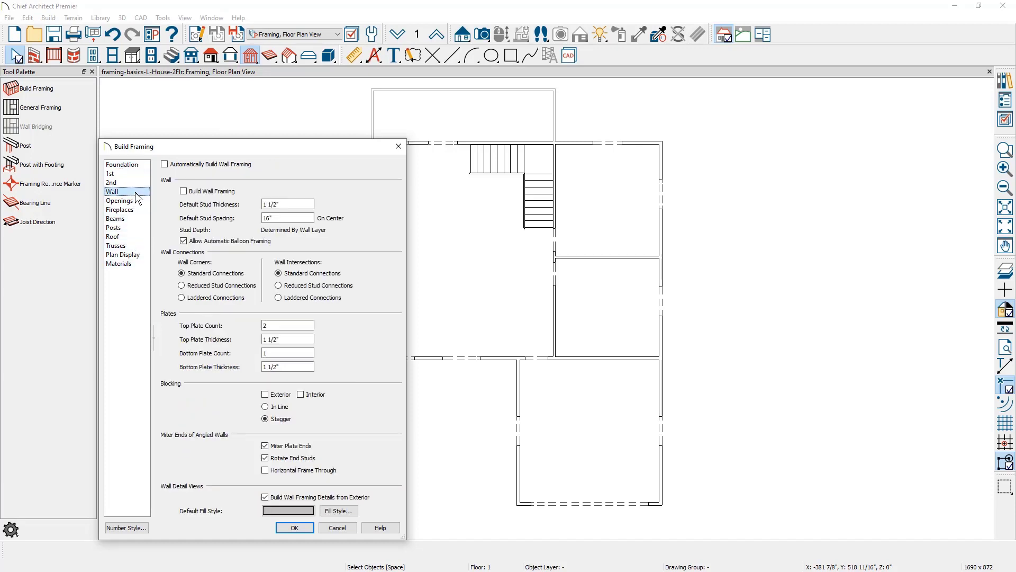
click(165, 165)
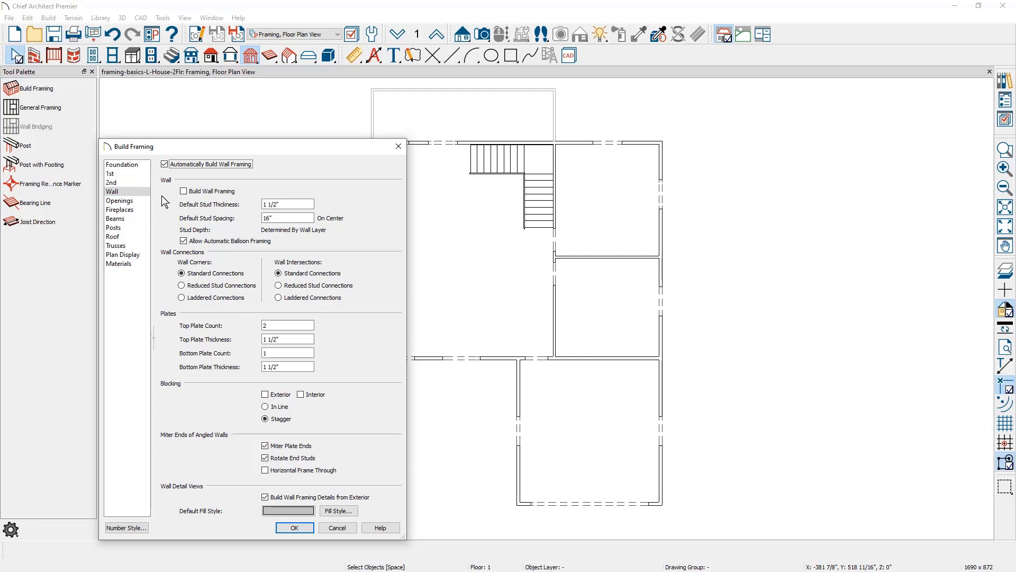
click(290, 208)
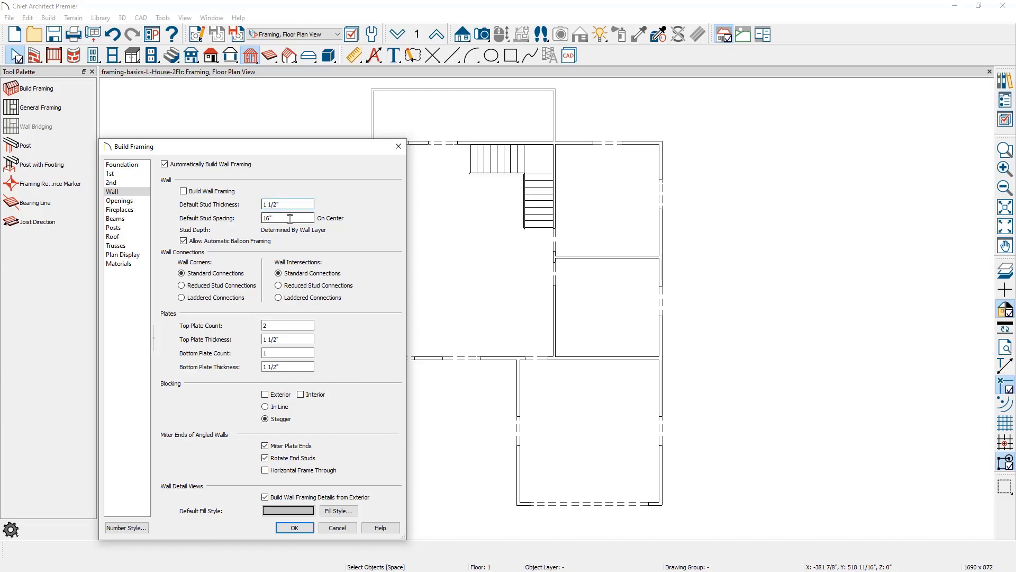
click(289, 218)
click(294, 528)
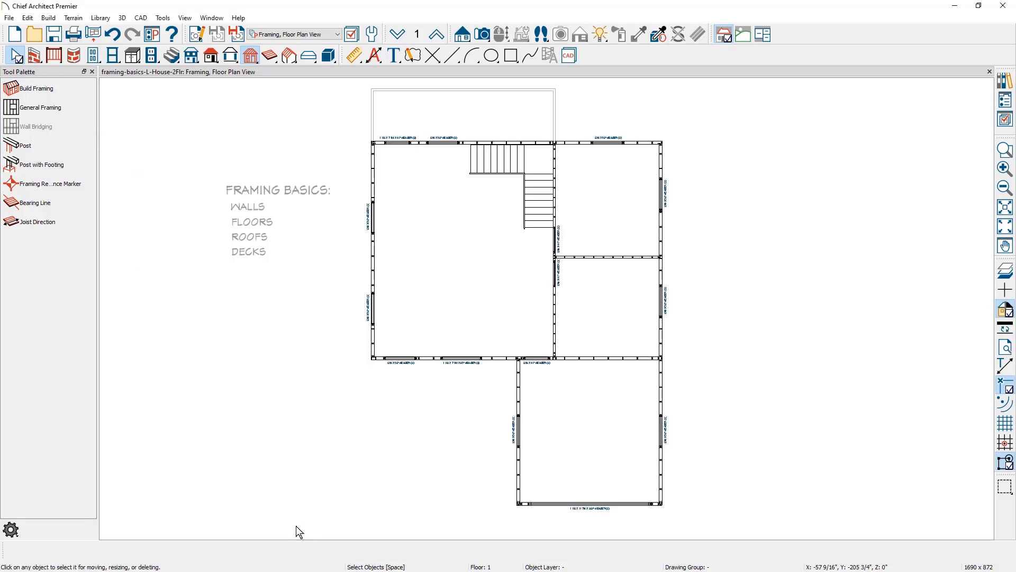
Step: Create a Perspective Framing Overview of the house and tile it vertically beside the floor plan
click(1005, 150)
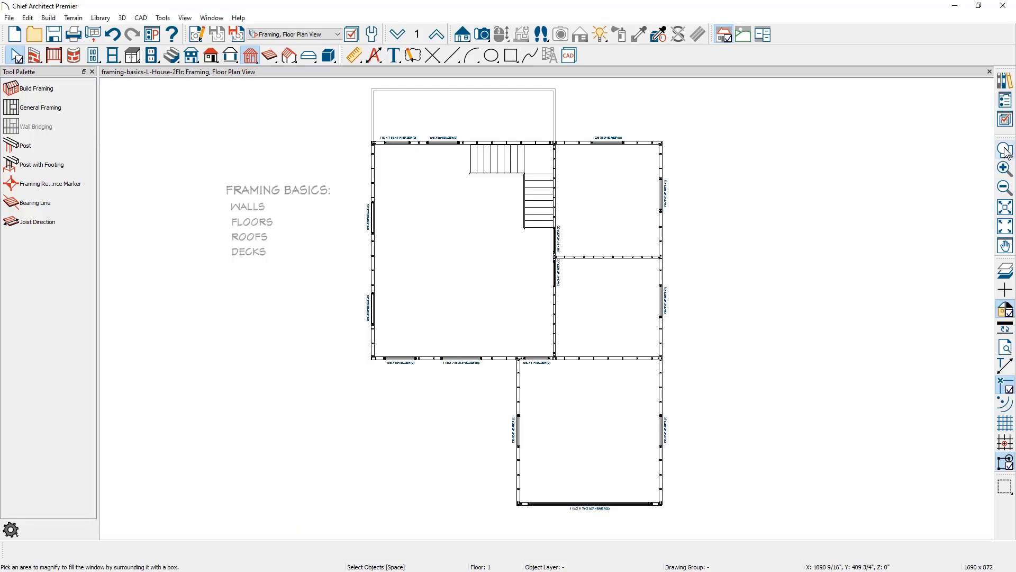
drag(459, 127, 343, 219)
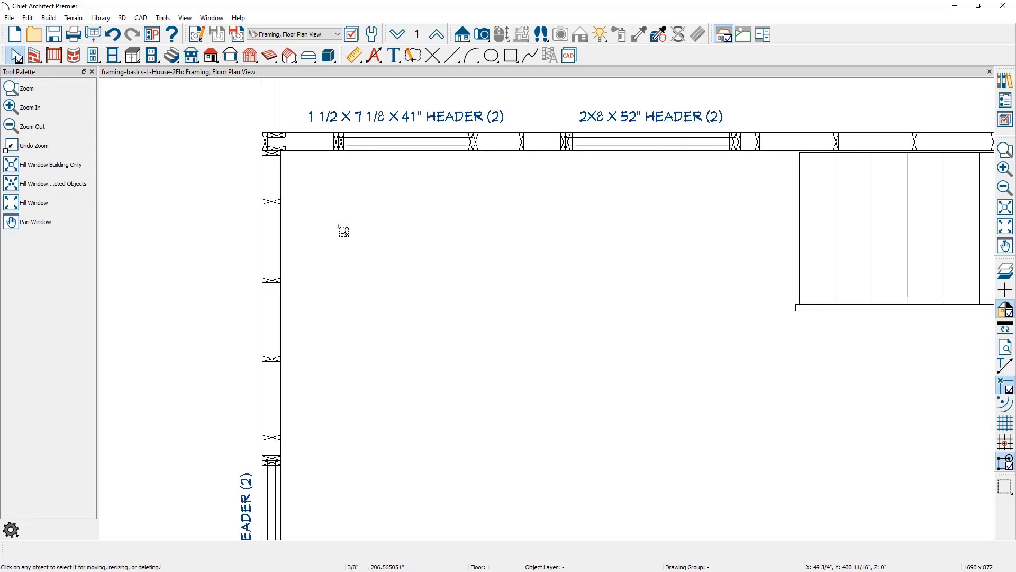
click(487, 34)
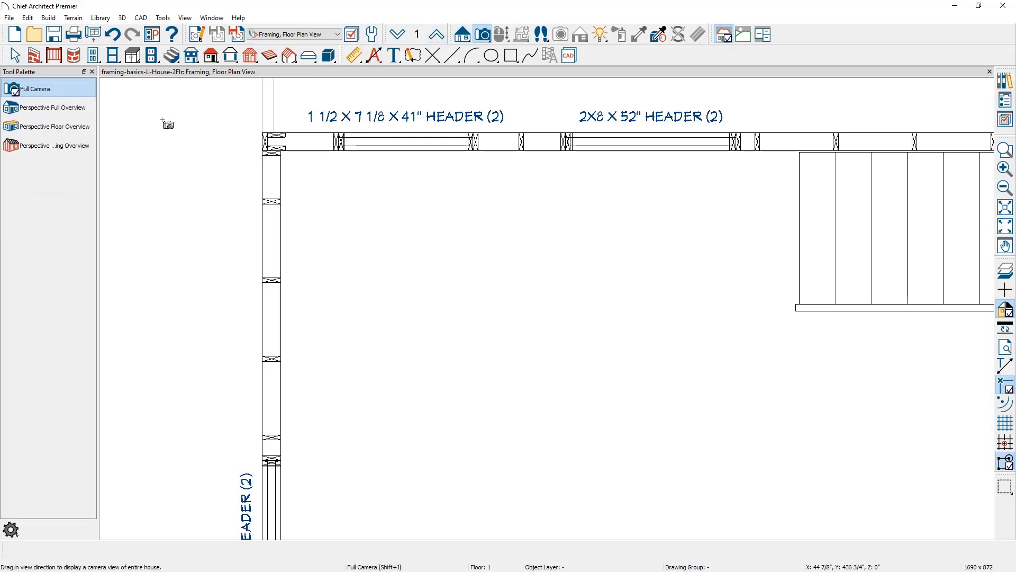
click(71, 150)
drag(608, 317, 587, 339)
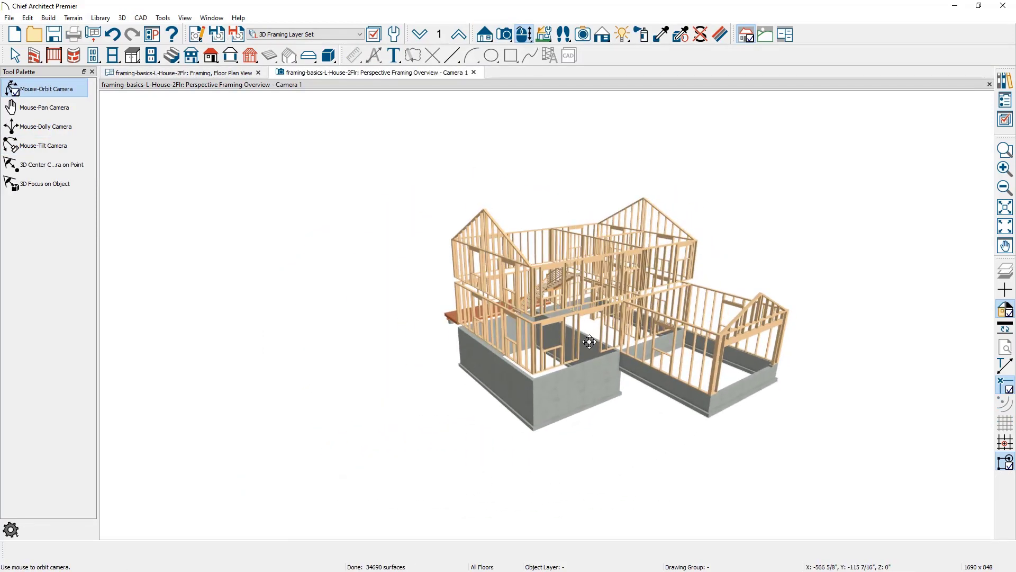
scroll(568, 320, up, 3)
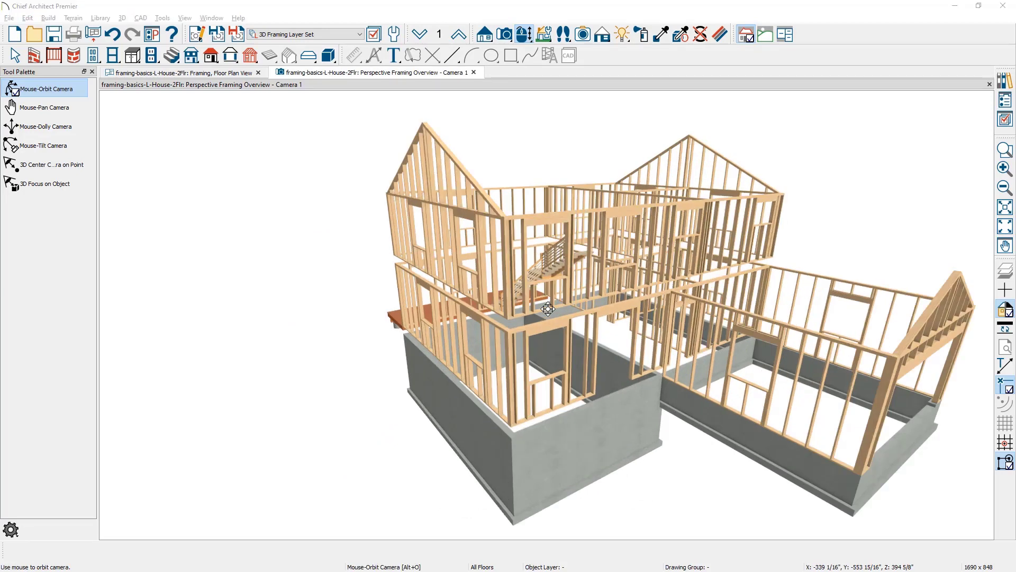
key(alt+w)
key(v)
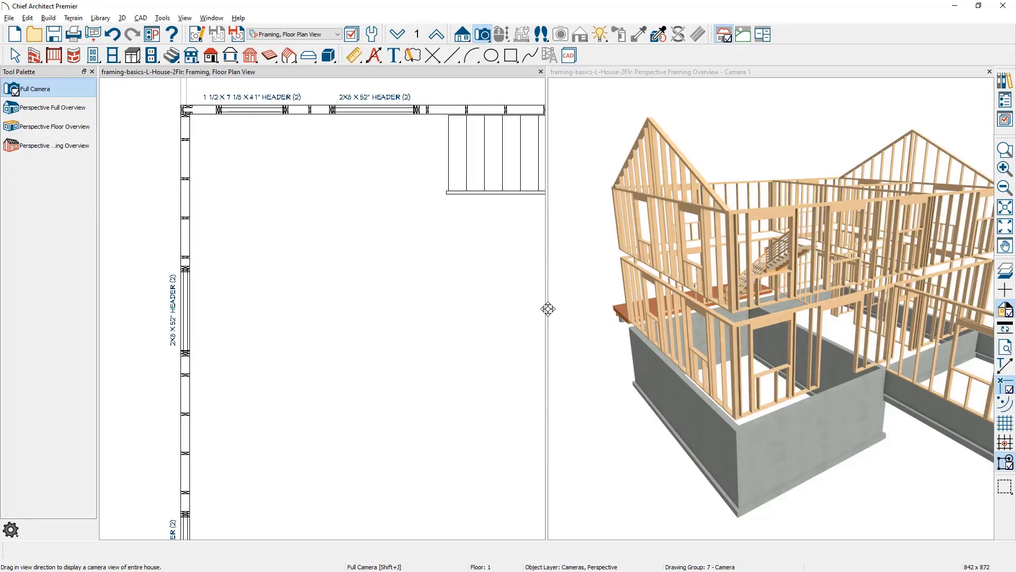
Step: Open the wall detail of the living/kitchen's exterior side wall that runs down from the deck-side corner
click(186, 175)
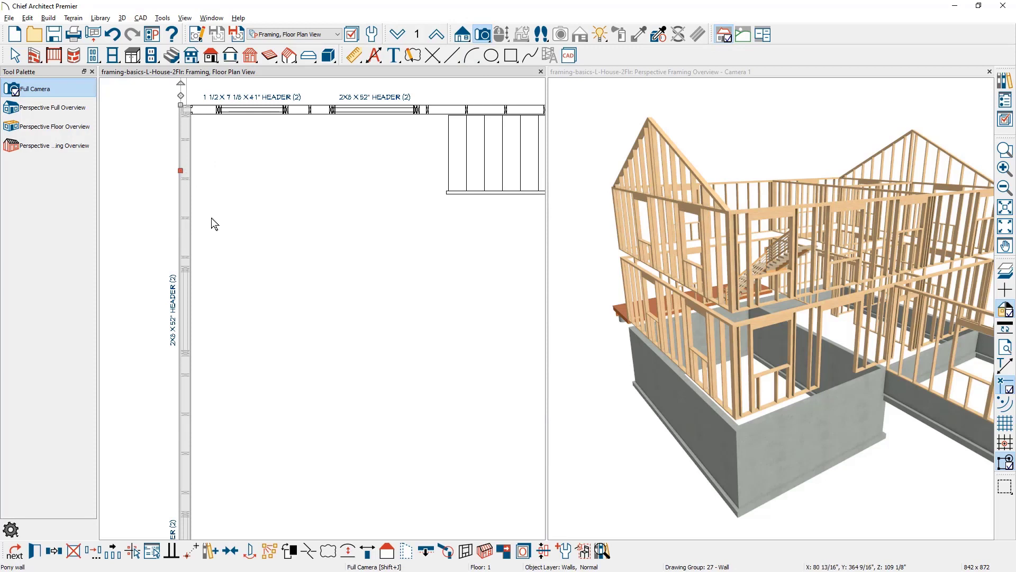
click(464, 550)
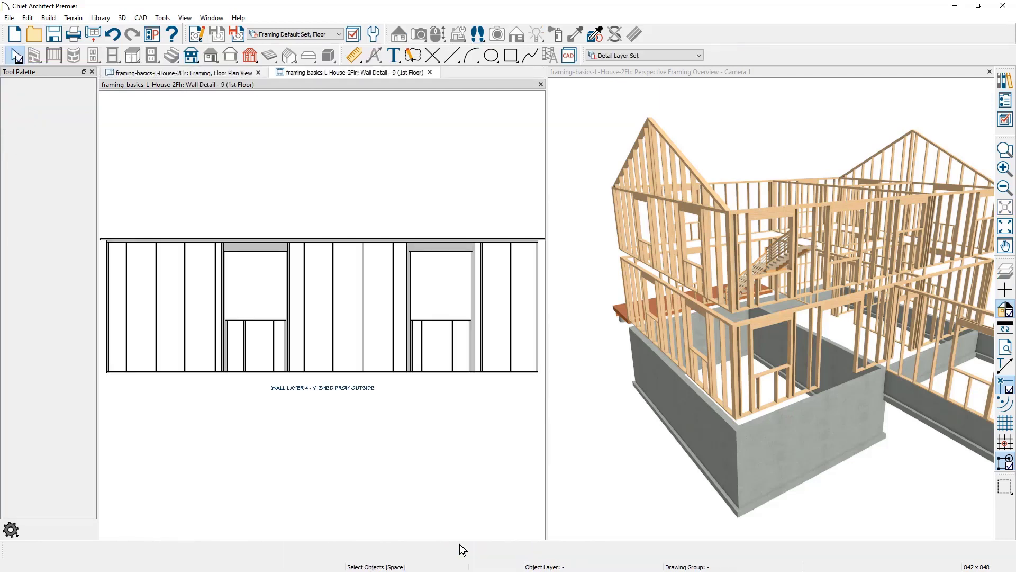
scroll(346, 416, up, 3)
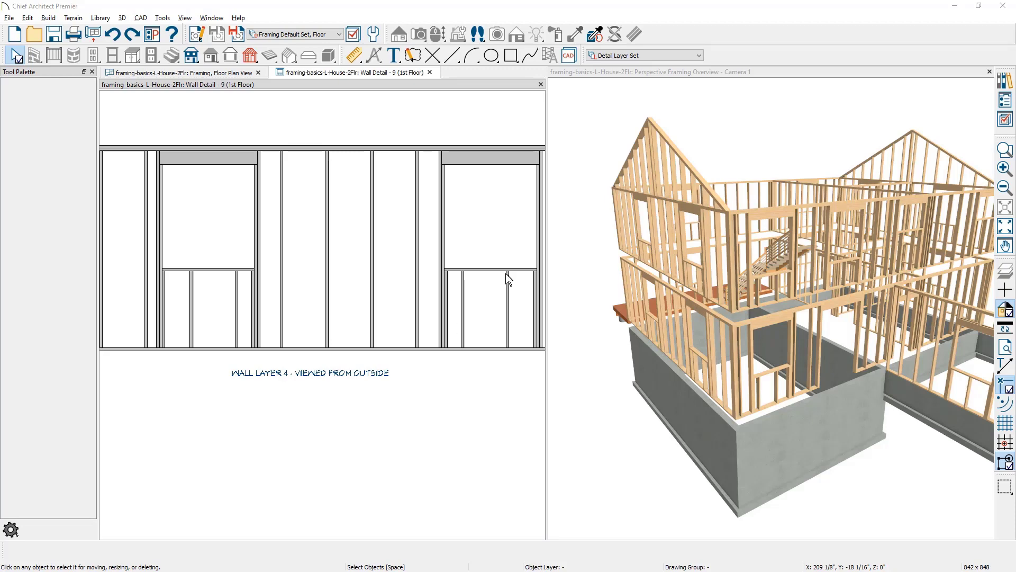
Step: Turn on display of the Windows layer in the 3D Framing Layer Set for the framing overview
click(809, 71)
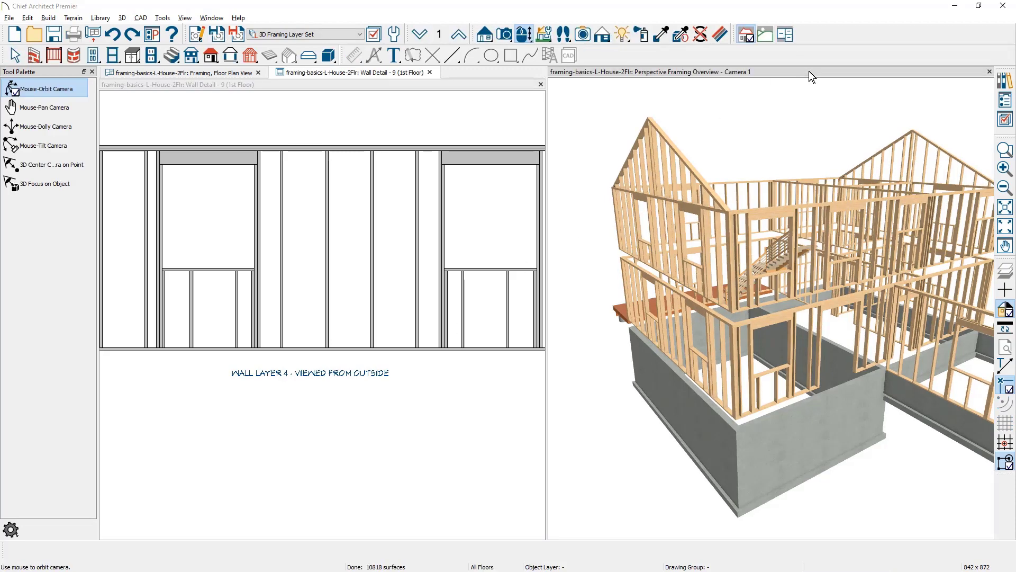
click(1004, 121)
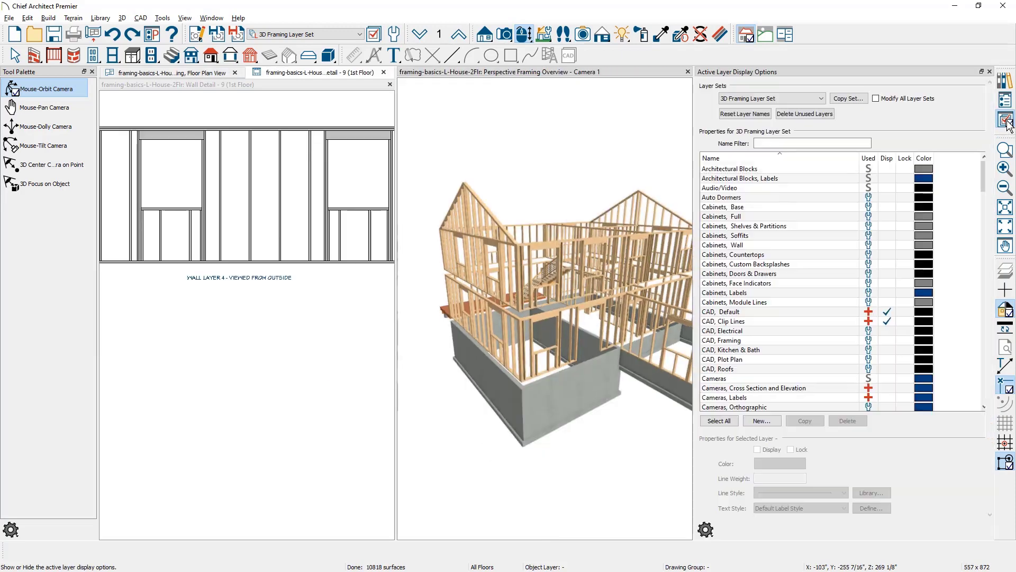
click(765, 262)
key(w)
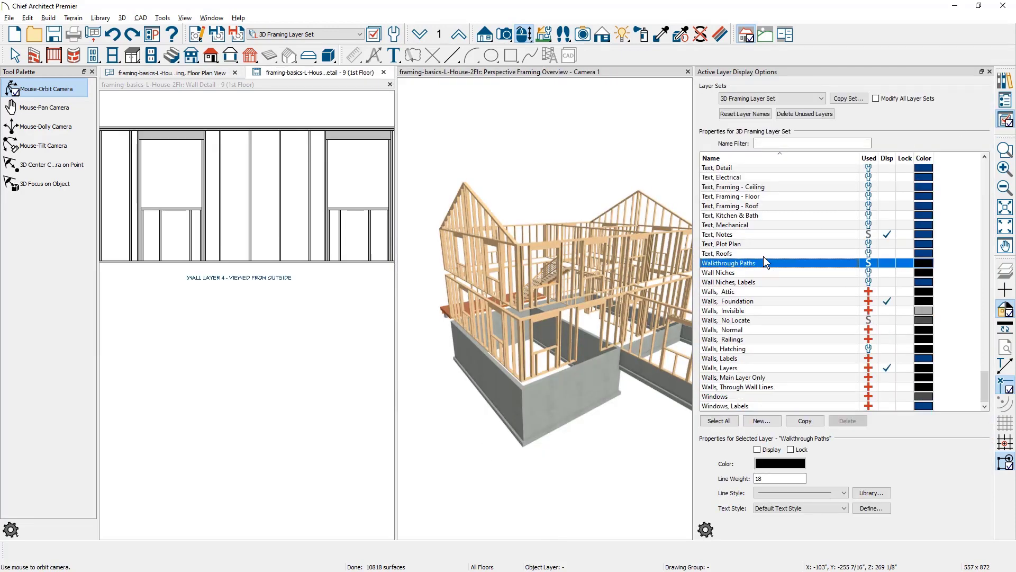
click(885, 398)
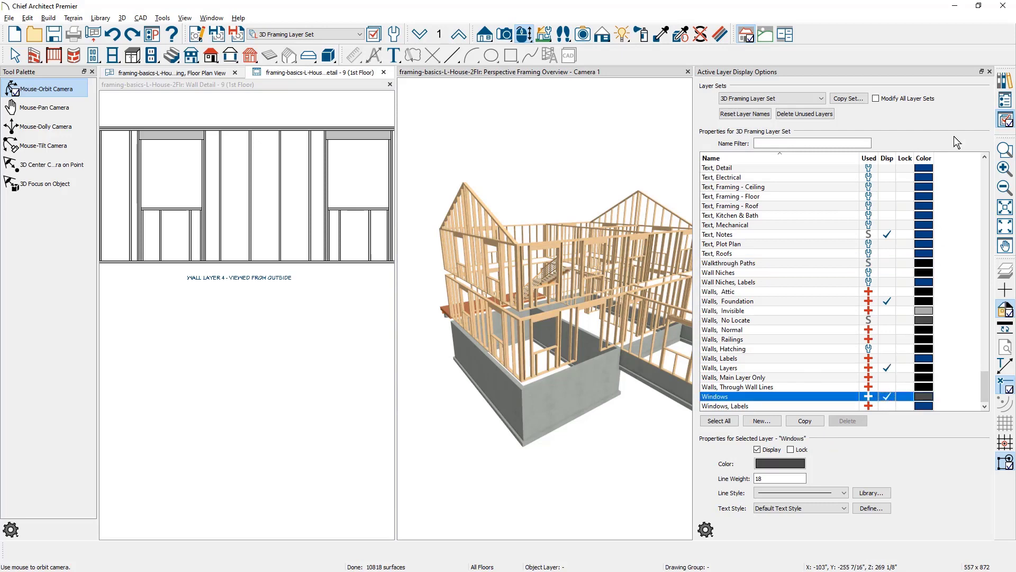
click(989, 72)
Step: Open the specification of the detailed wall's first-floor window nearest the deck and review its header type, thickness and count settings
drag(664, 326, 725, 364)
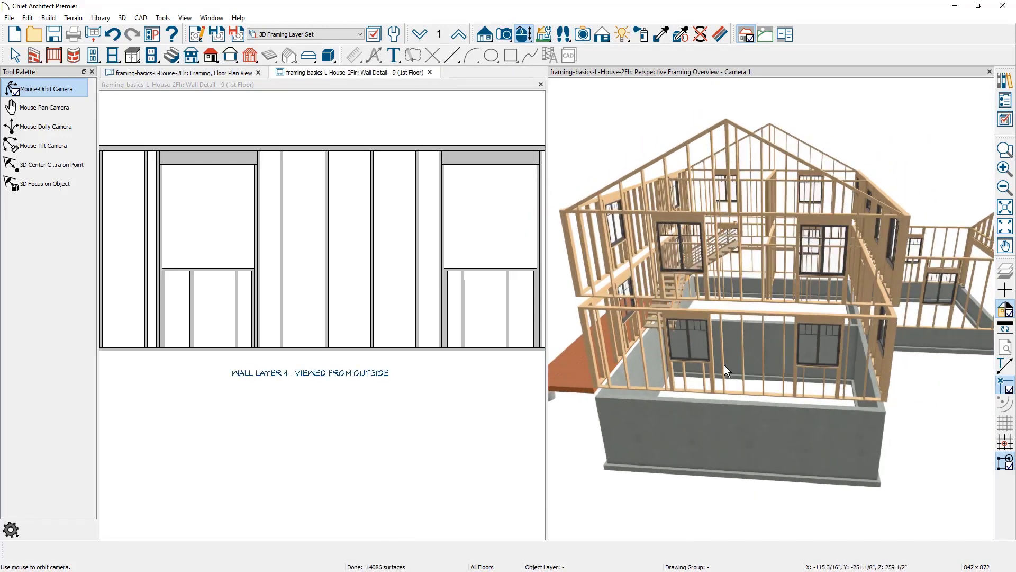
key(space)
click(694, 351)
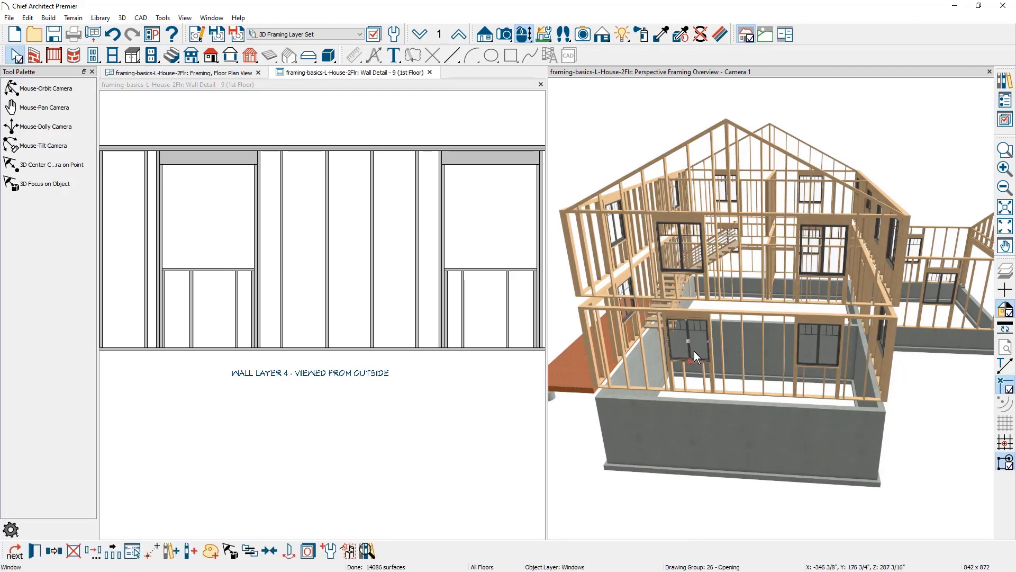
double_click(694, 351)
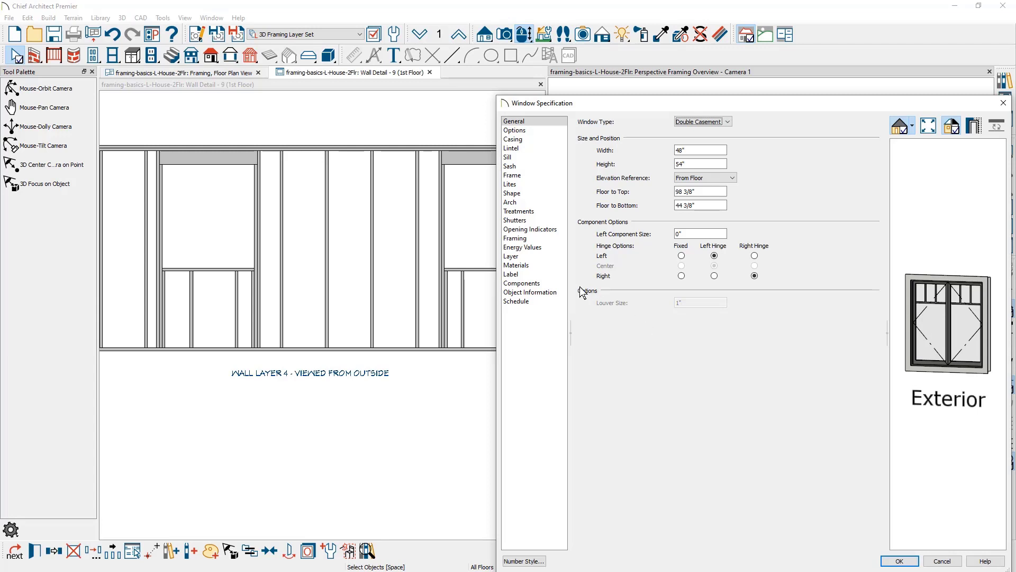
click(555, 241)
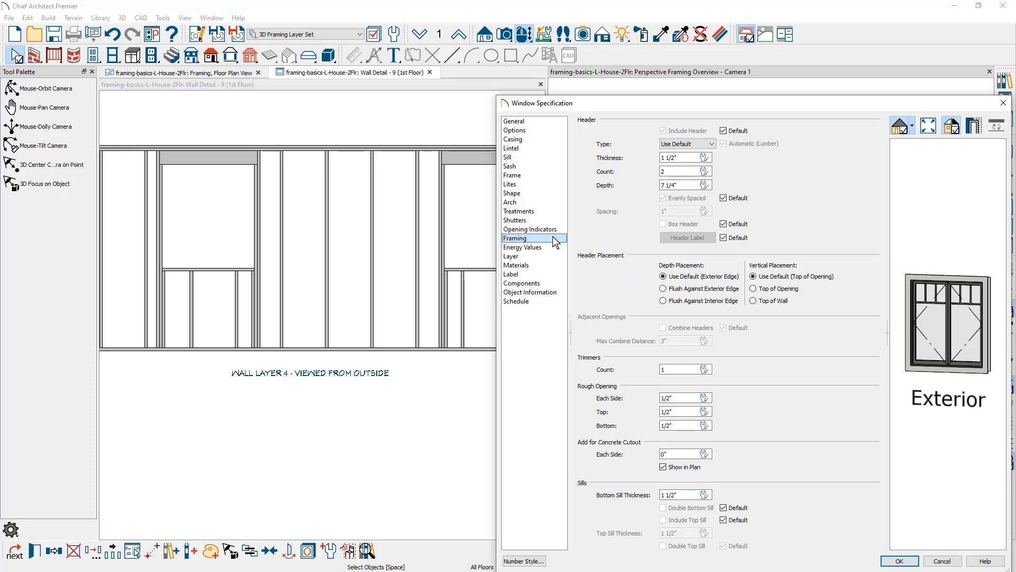
click(662, 171)
text(2)
click(705, 146)
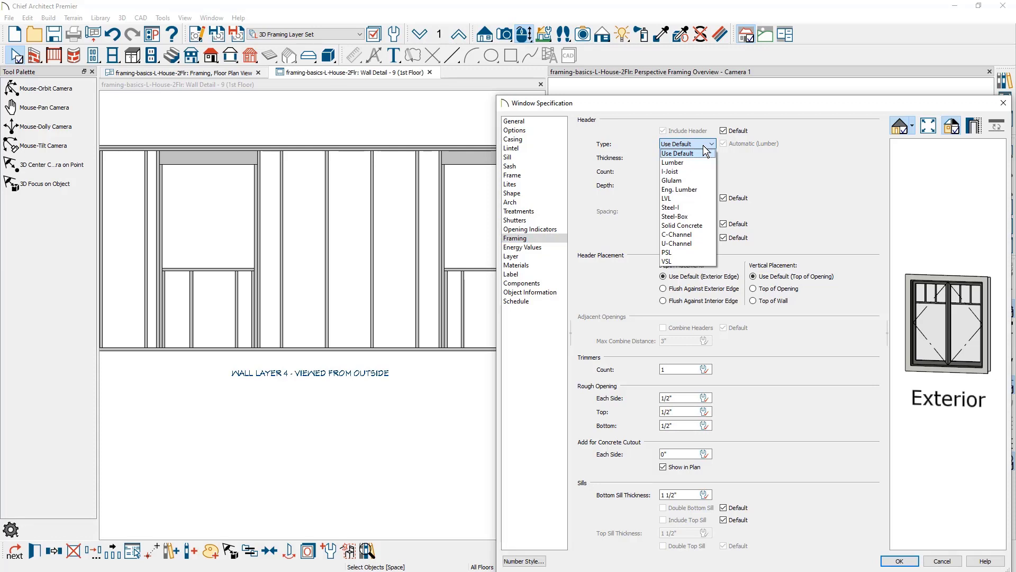
click(706, 153)
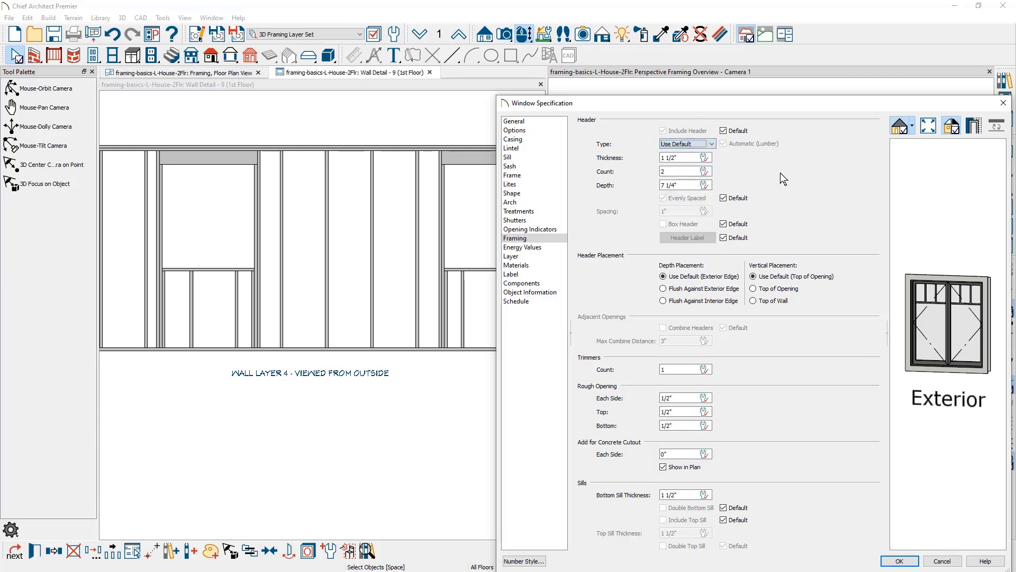
click(710, 158)
Step: Lower the window by 24", bringing its Floor to Top height to 74 3/8"
click(518, 121)
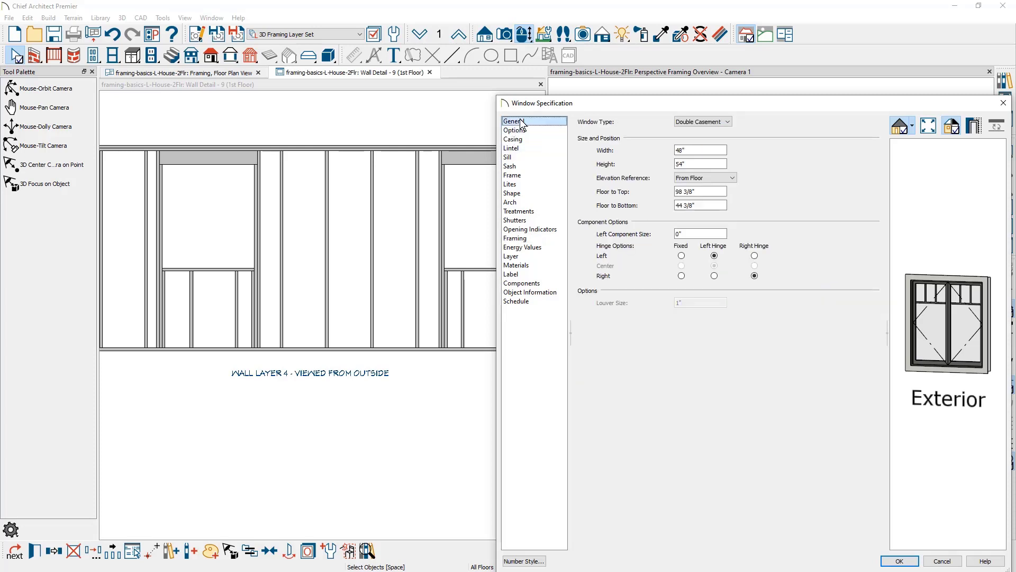
drag(704, 191, 646, 196)
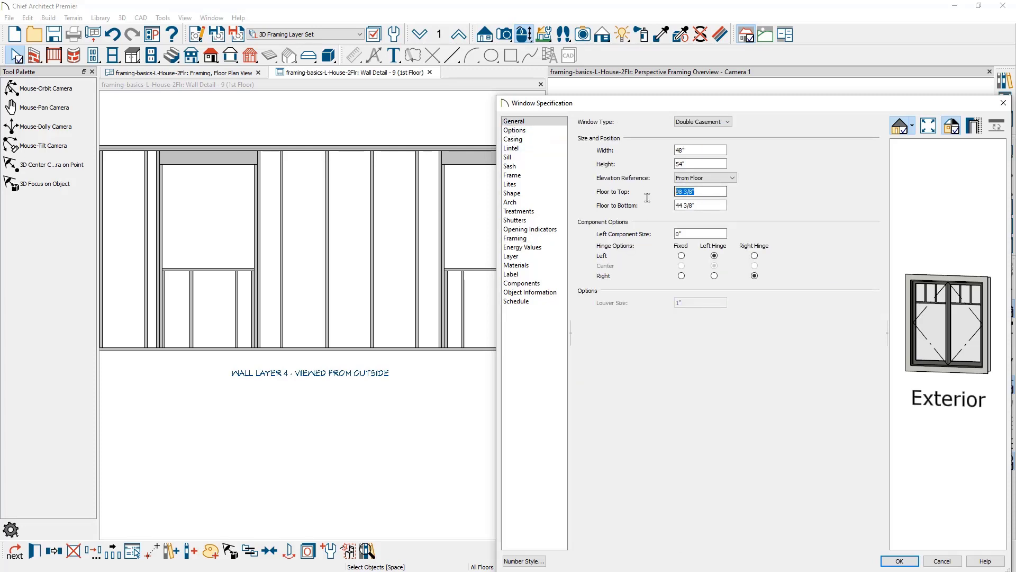
click(711, 191)
text(-24)
key(Tab)
click(903, 561)
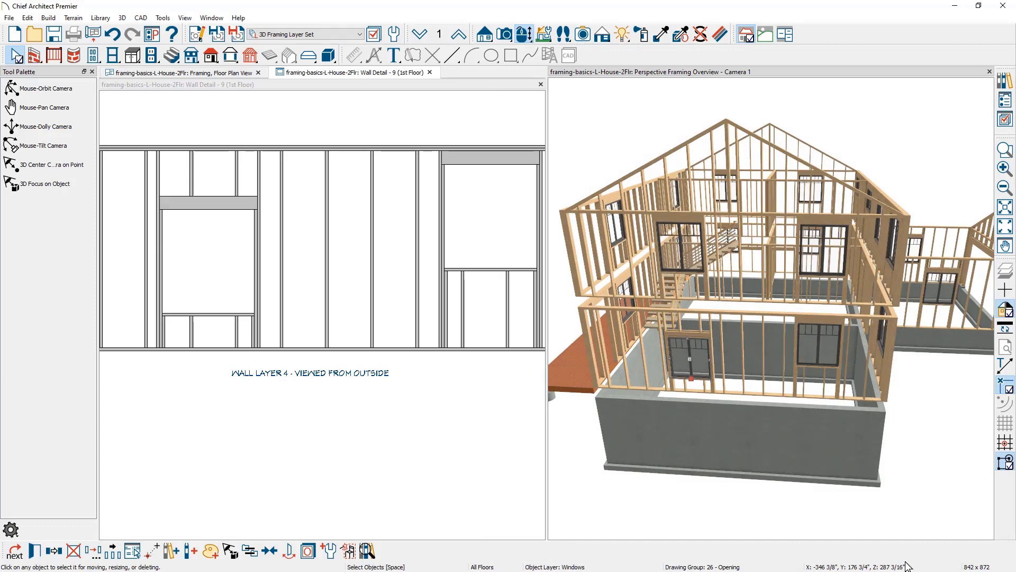
Step: Set the vertical placement of the lowered window's header to Top of Wall
key(ctrl+e)
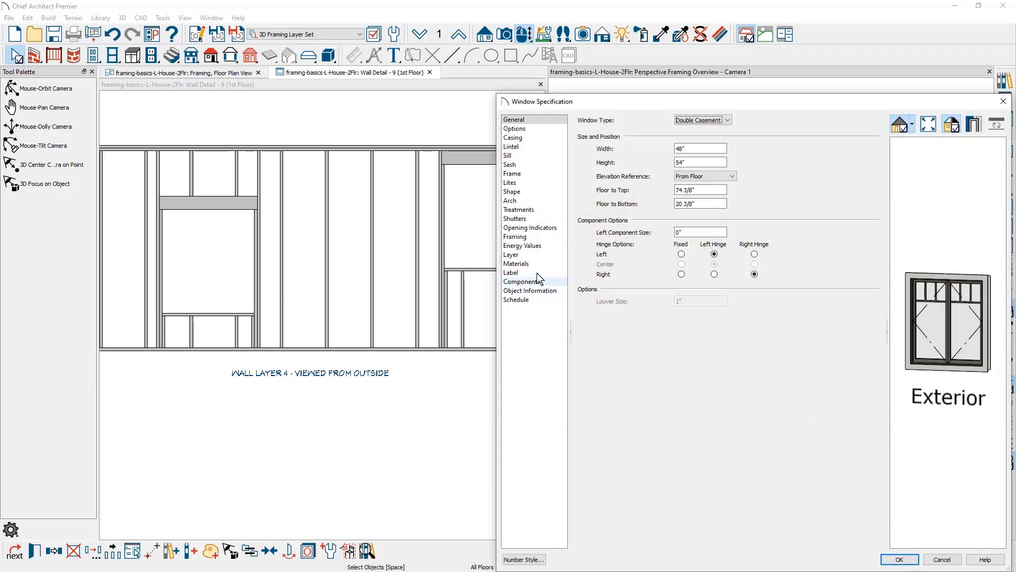
click(534, 237)
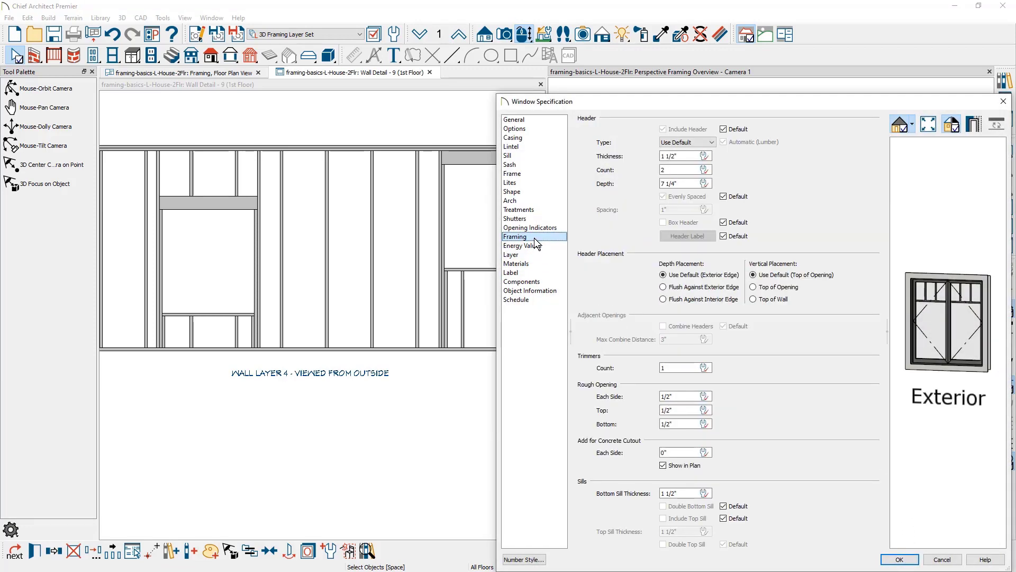
click(786, 302)
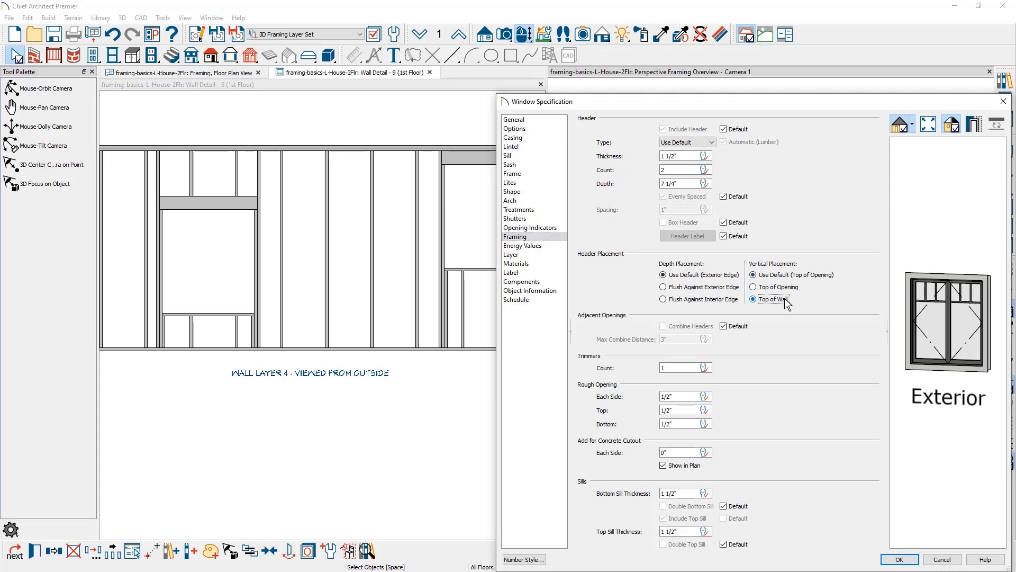
click(891, 559)
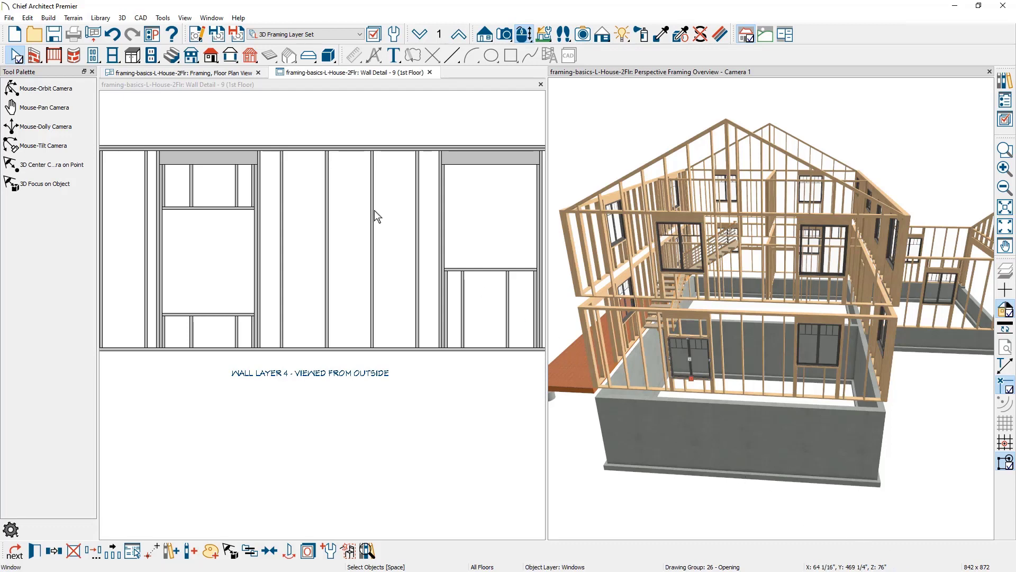
Step: Review the header sizes by span width and the bay window trimmer settings for openings in the Build Framing settings
click(248, 58)
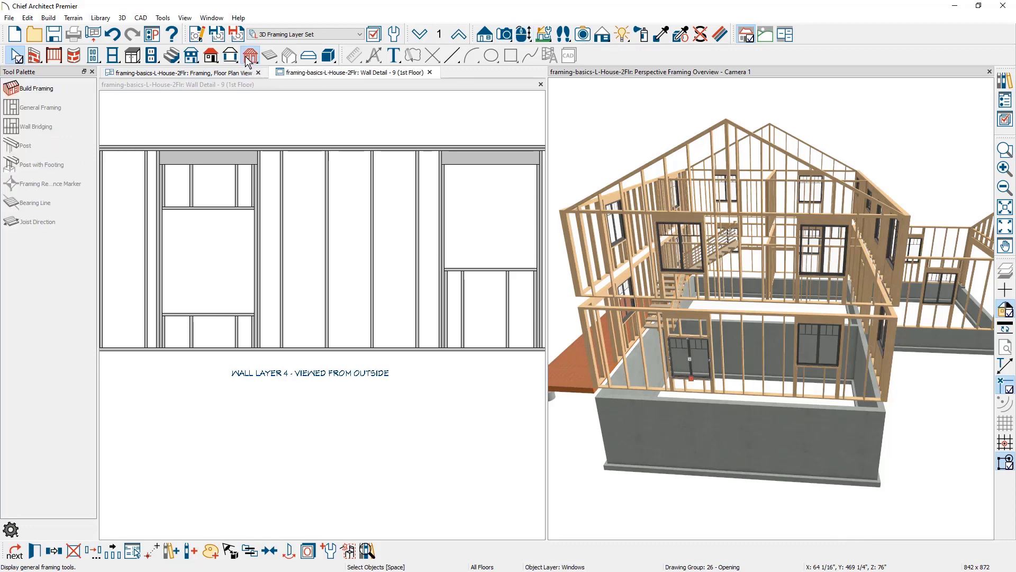
click(43, 88)
click(117, 201)
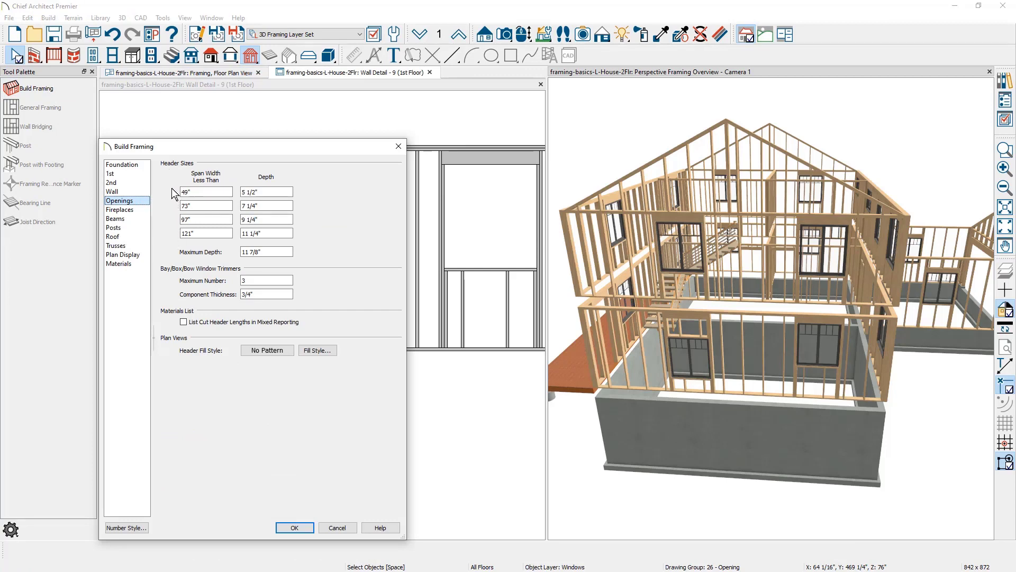
click(268, 193)
click(294, 527)
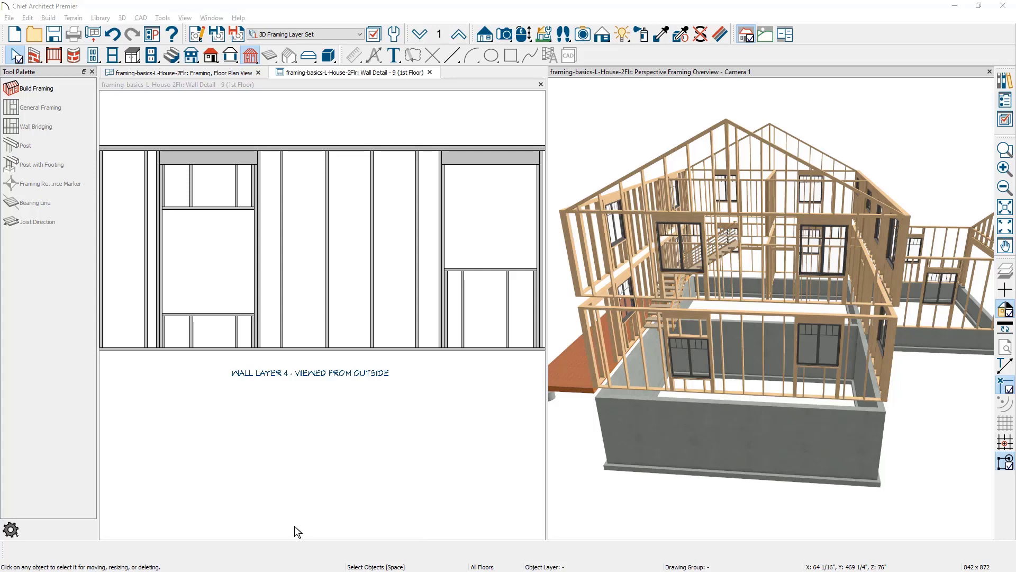
Step: Copy the stud midway between the two windows about 11 3/8" toward the lowered window and turn off Automatic Wall Framing
click(372, 296)
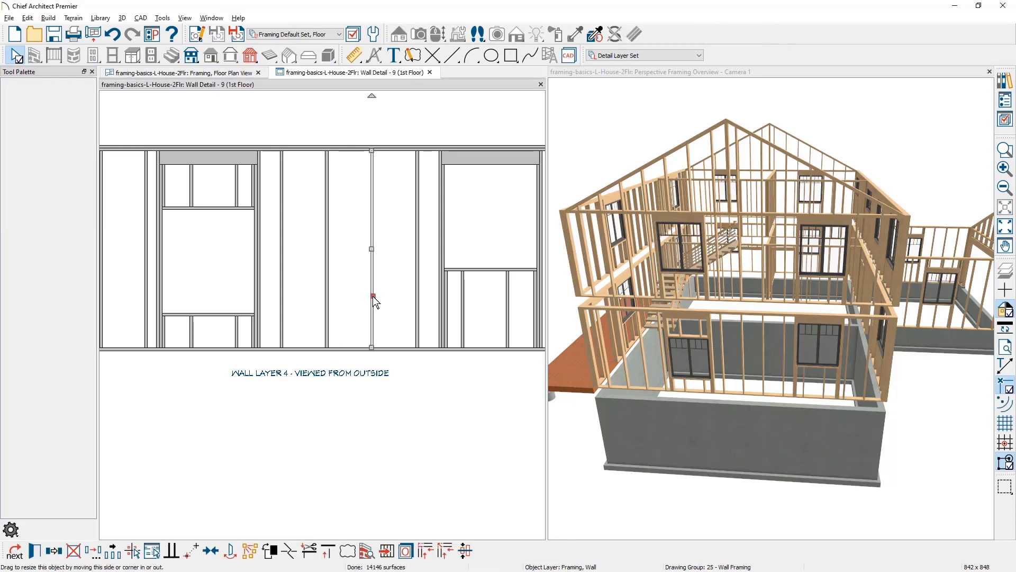
click(290, 353)
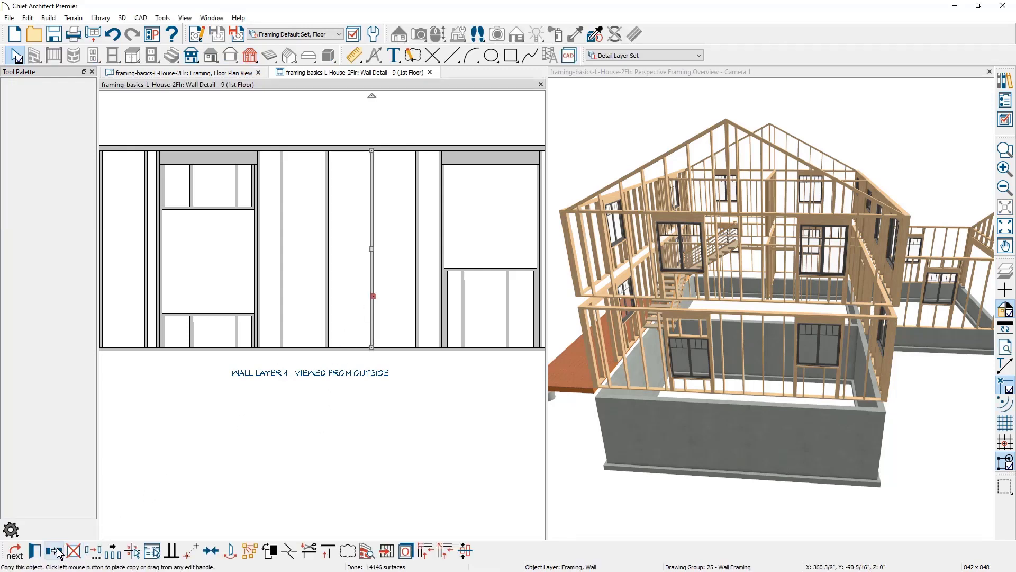
drag(372, 249, 350, 251)
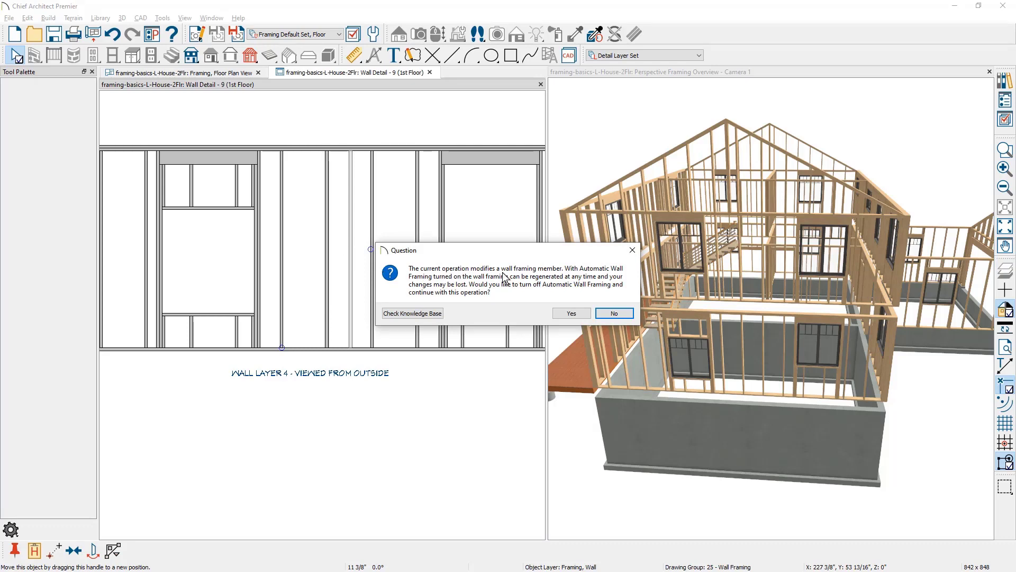
click(571, 313)
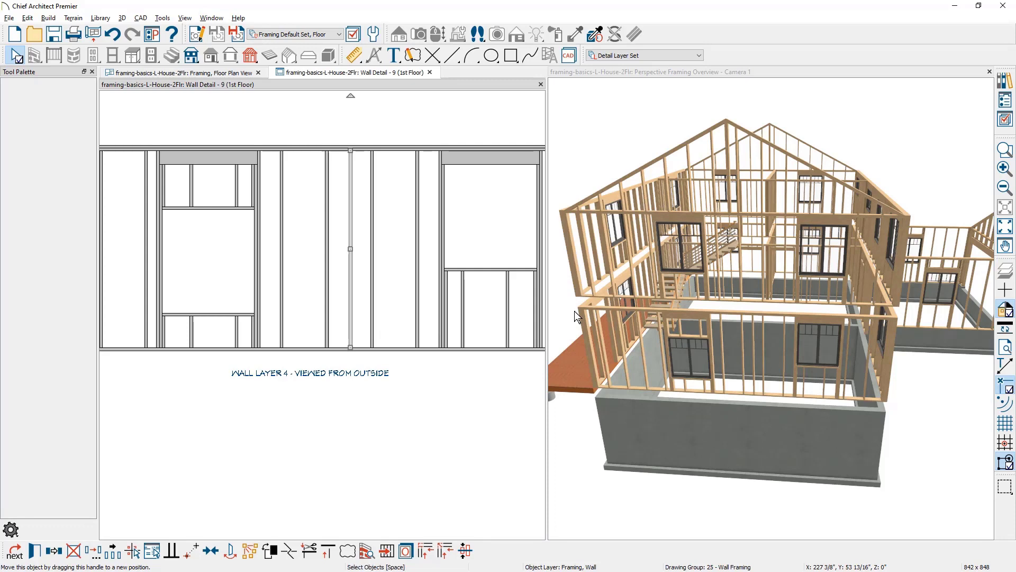
Step: Try the Retain Wall Framing option in the structure settings of the edited first-floor exterior wall
click(219, 75)
click(191, 215)
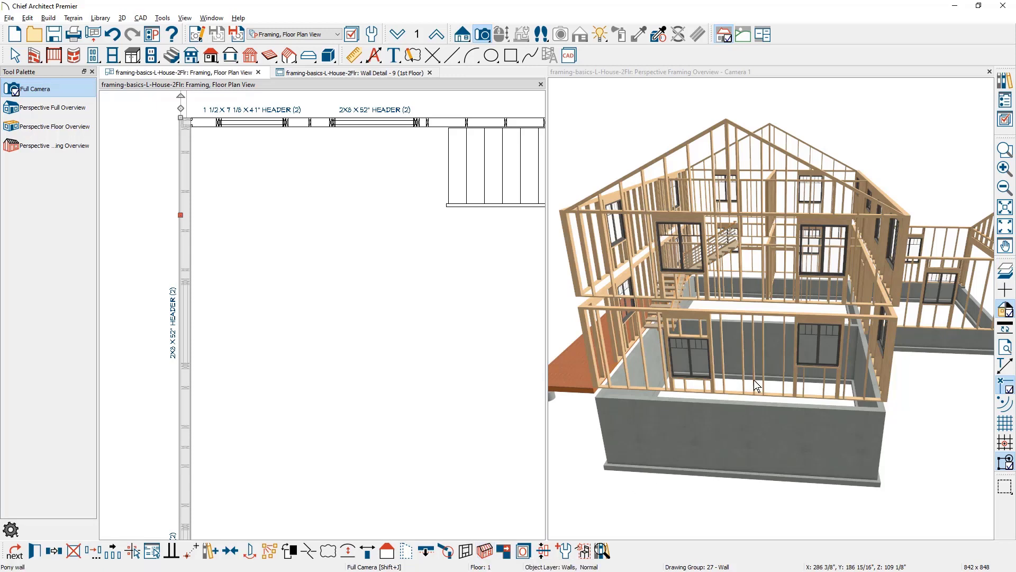
double_click(187, 355)
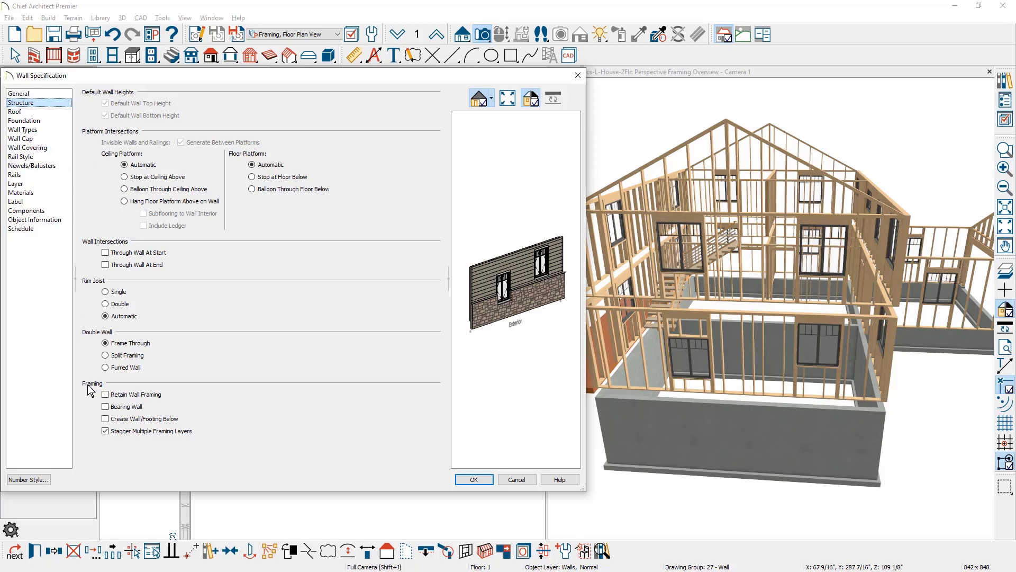
click(105, 395)
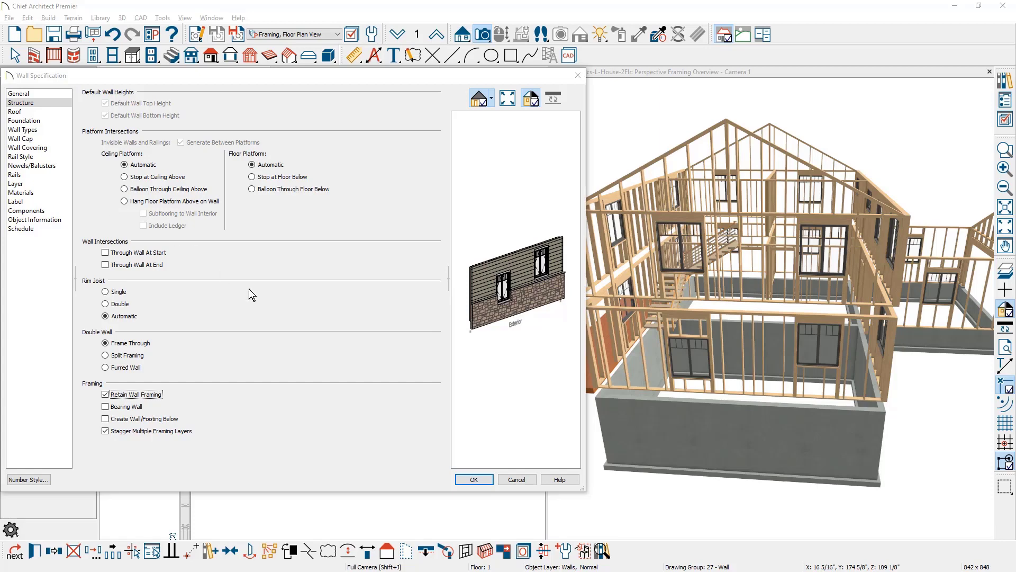
click(508, 482)
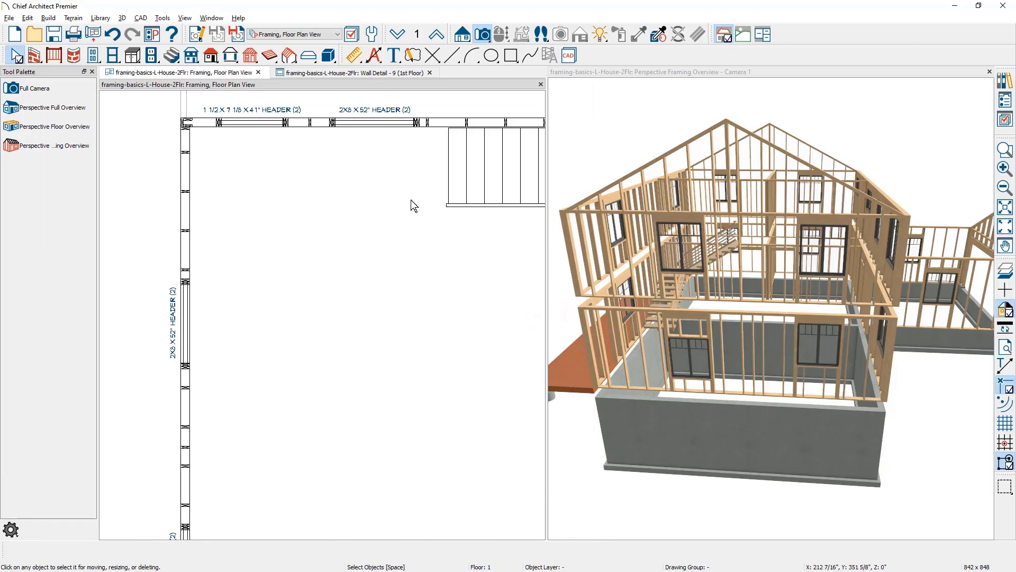
Step: In the wall detail, draw a horizontal row of wall bridging through the studs between the two window openings
click(376, 72)
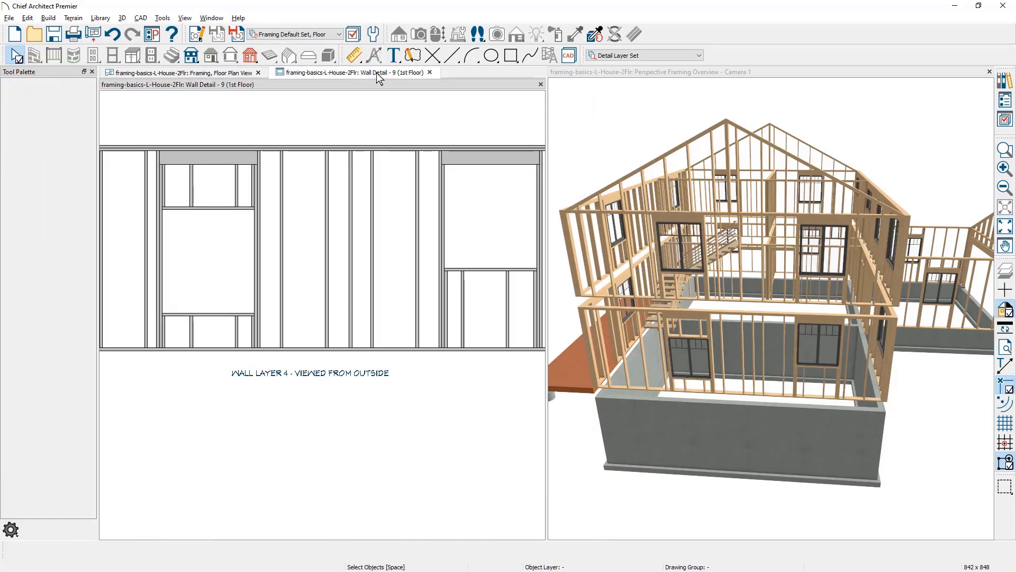
click(250, 57)
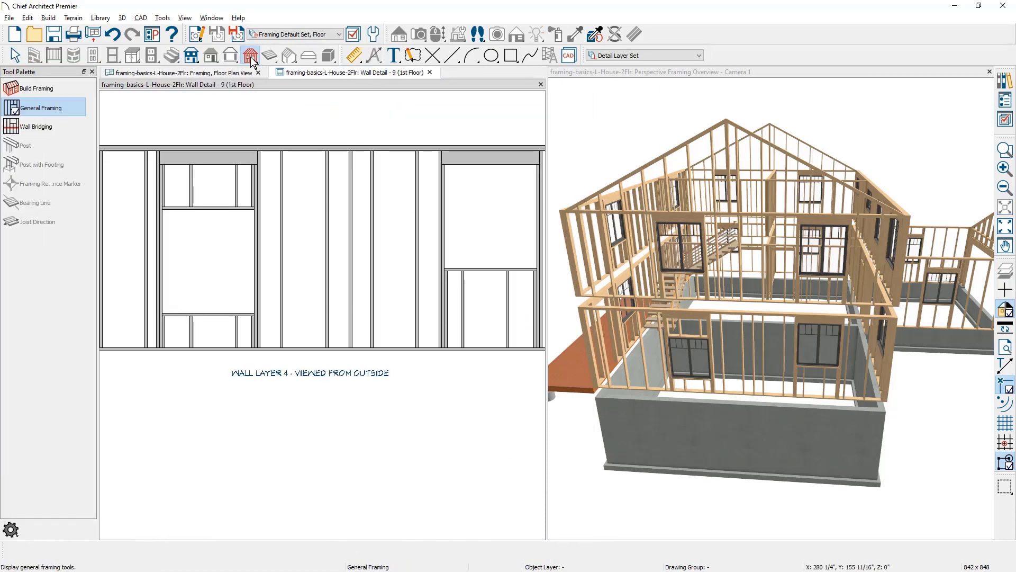
click(63, 129)
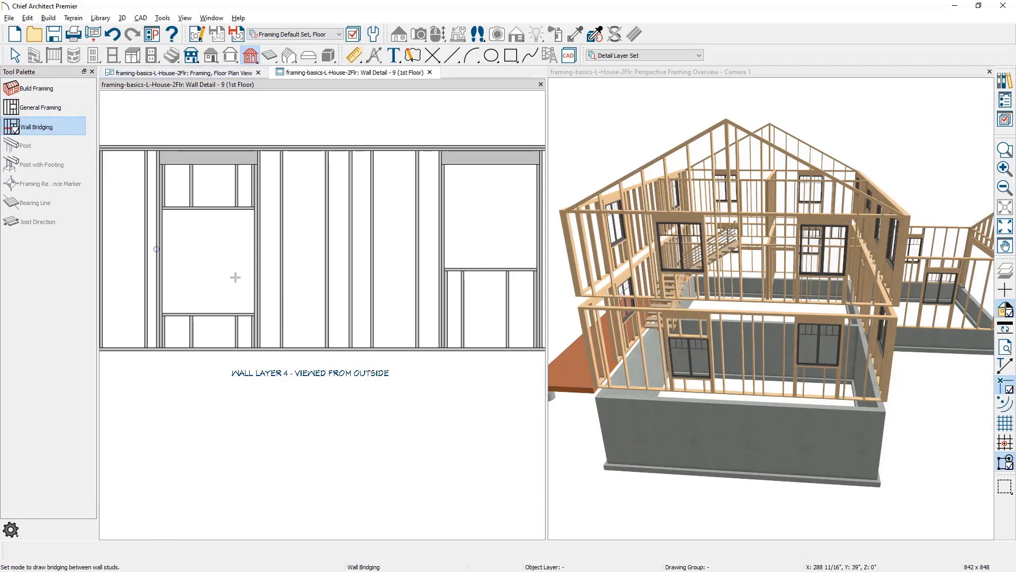
drag(259, 272, 437, 271)
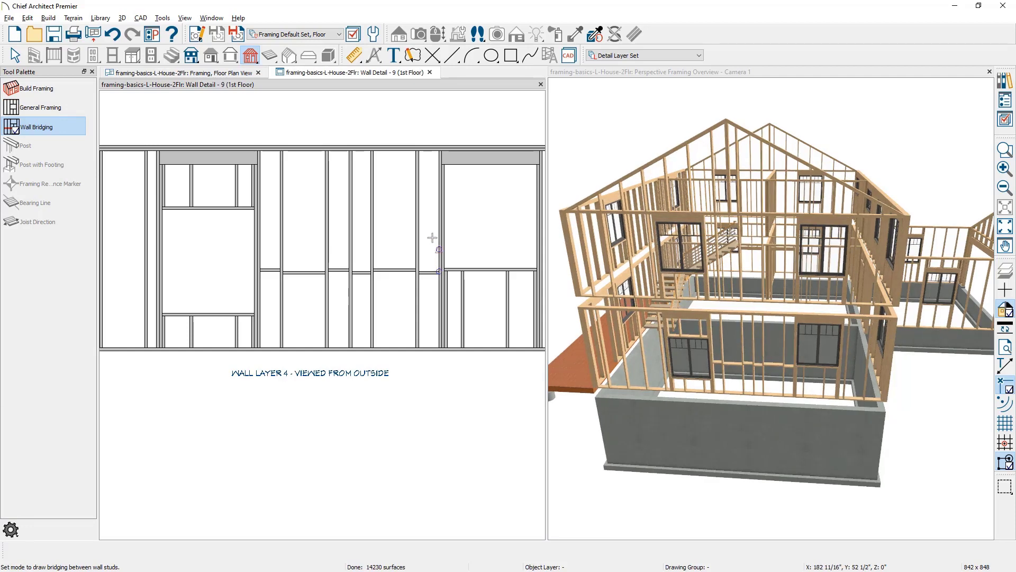
Step: Review the wall options in the Framing Defaults, including the blocking settings for exterior and interior walls
click(376, 35)
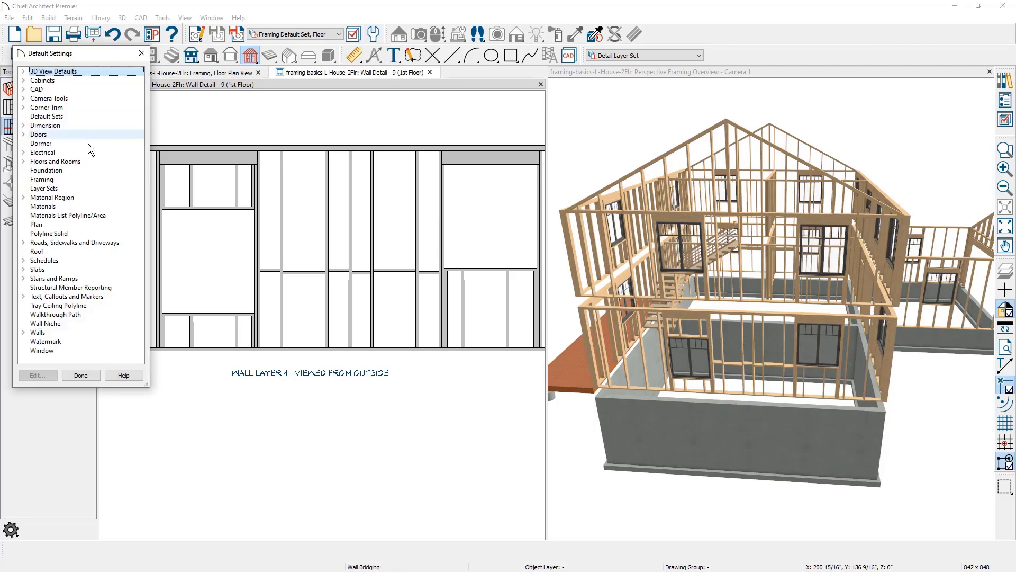
double_click(70, 181)
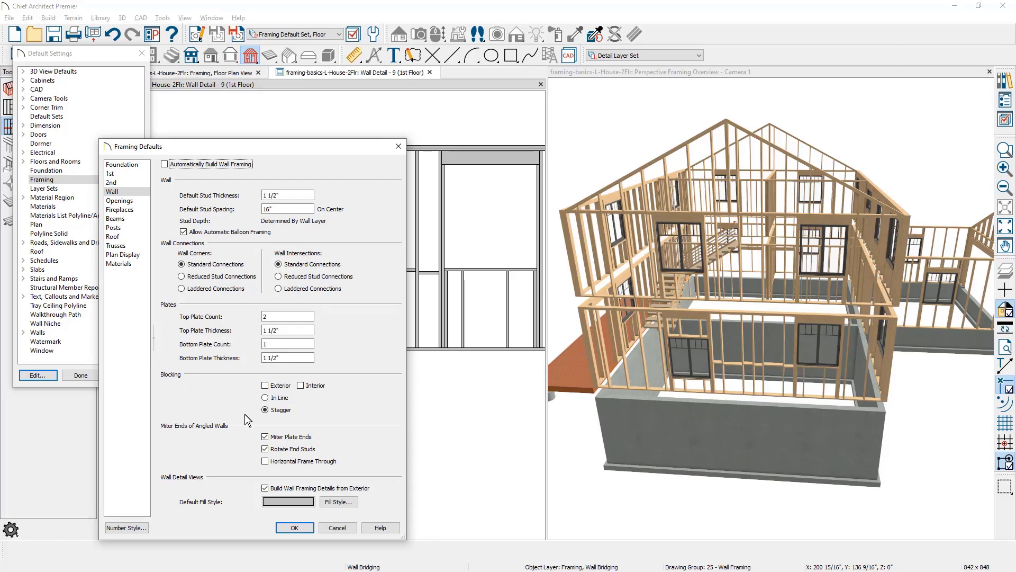
click(294, 528)
click(90, 376)
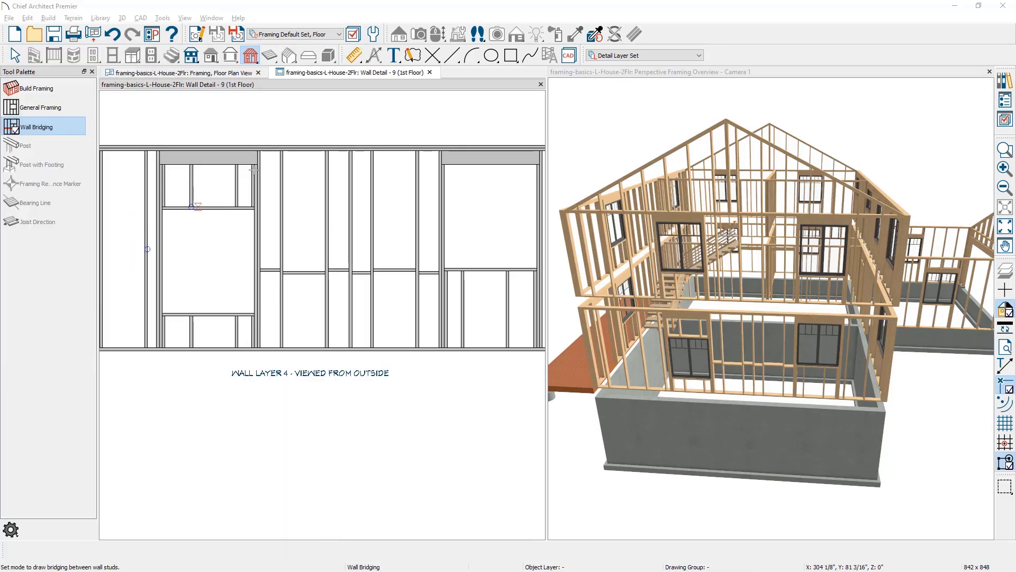
Step: Close the wall detail and orbit the framing overview to look down into the house from above
click(430, 73)
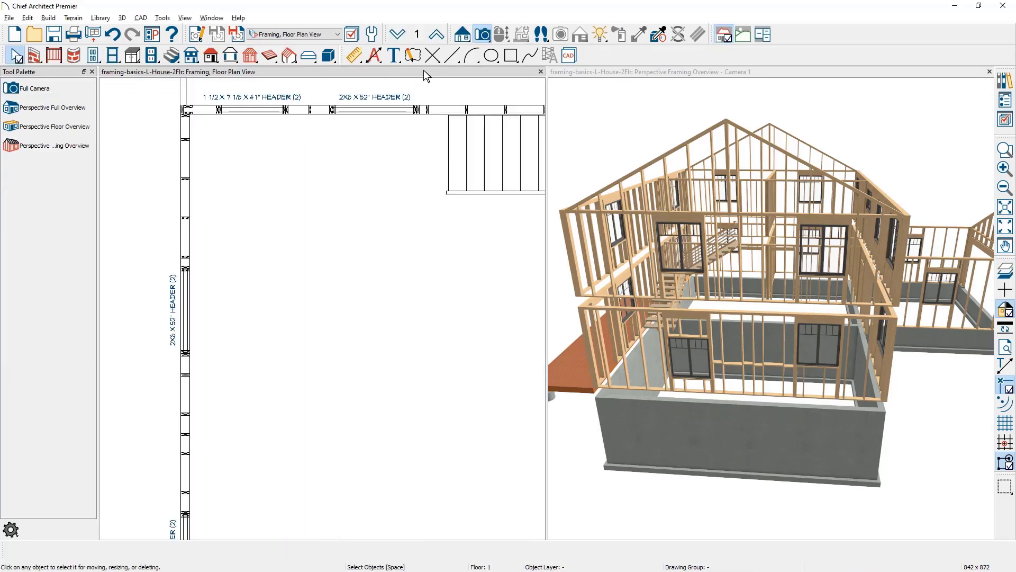
middle_drag(709, 238, 531, 308)
click(654, 283)
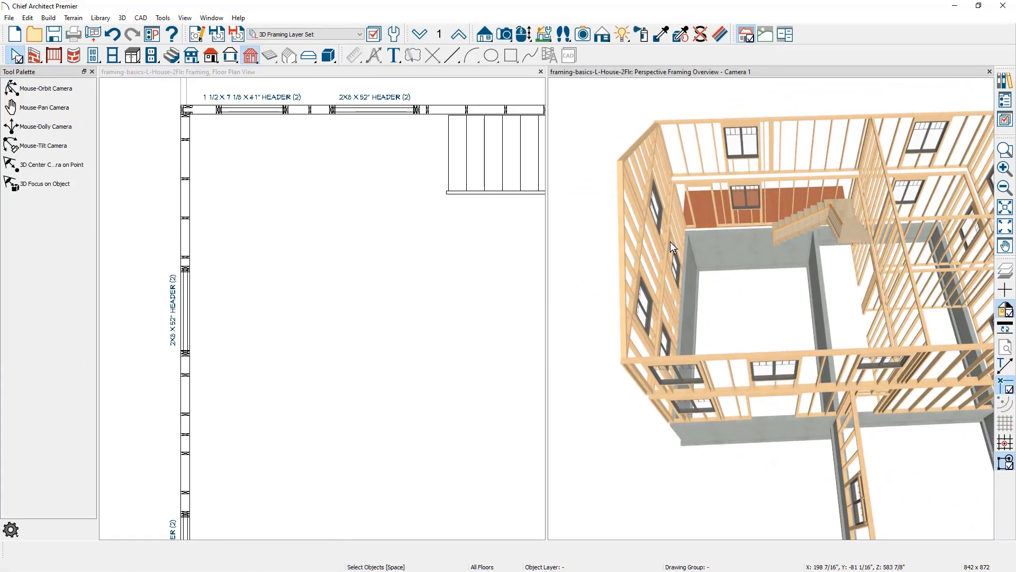
middle_drag(682, 284, 649, 285)
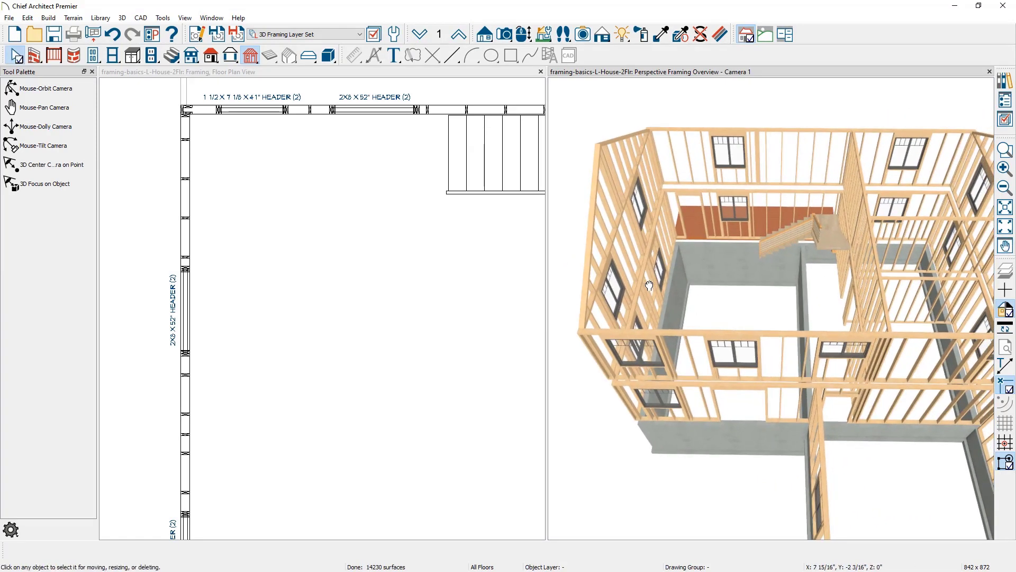
Step: Turn on Build Floor Framing for the Floor 1 subfloor in the foundation's framing settings
click(216, 74)
click(50, 19)
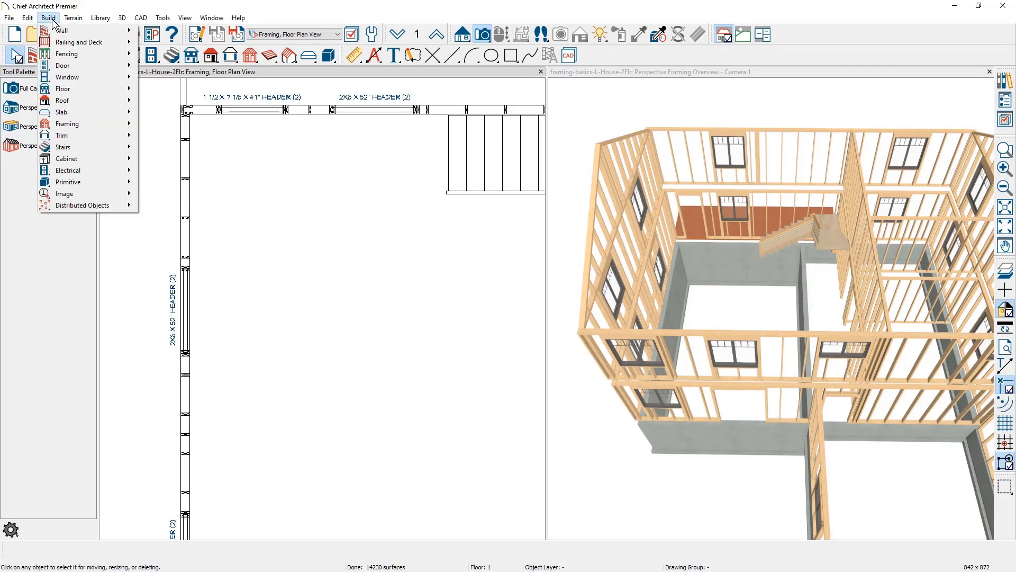
mouse_move(69, 123)
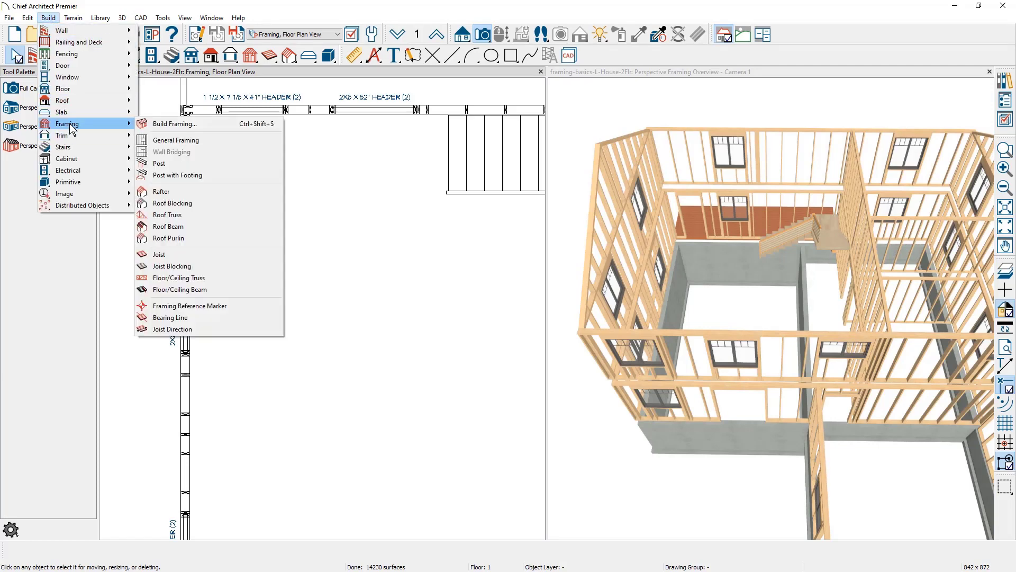
click(215, 125)
click(145, 165)
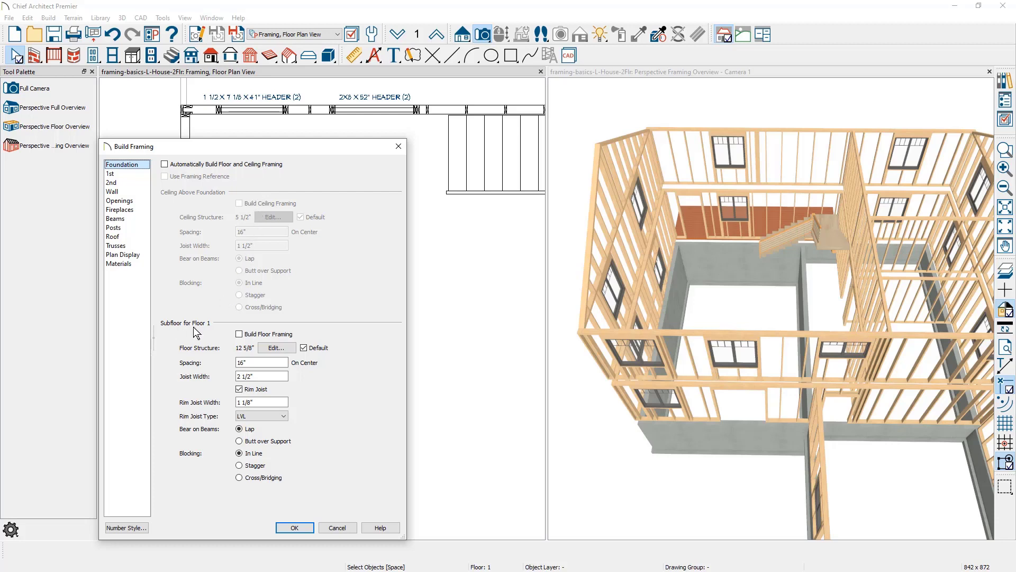
click(239, 335)
Step: Check the subfloor's structure layers, joist spacing and joist width, and build the floor framing
click(272, 347)
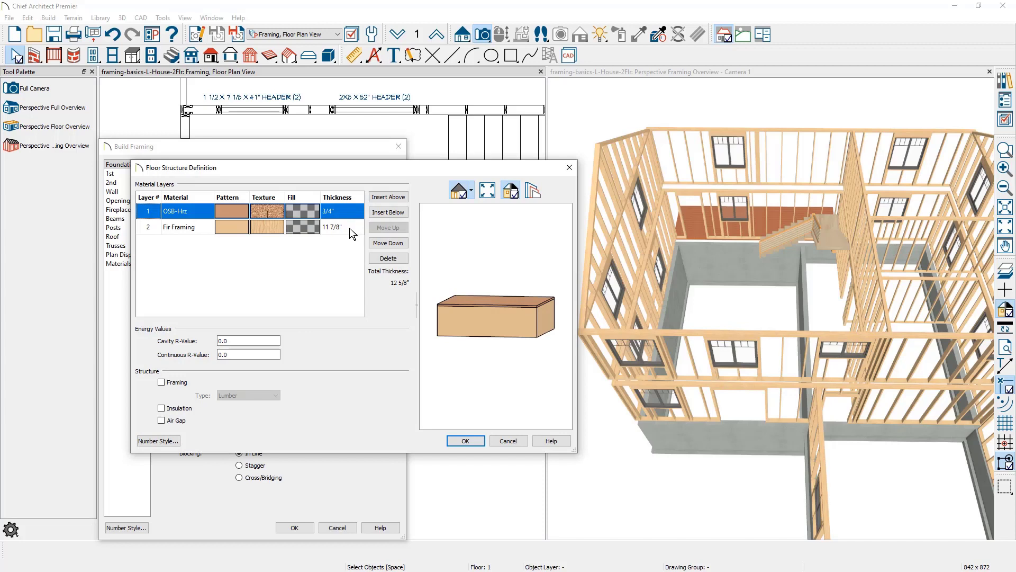
click(507, 441)
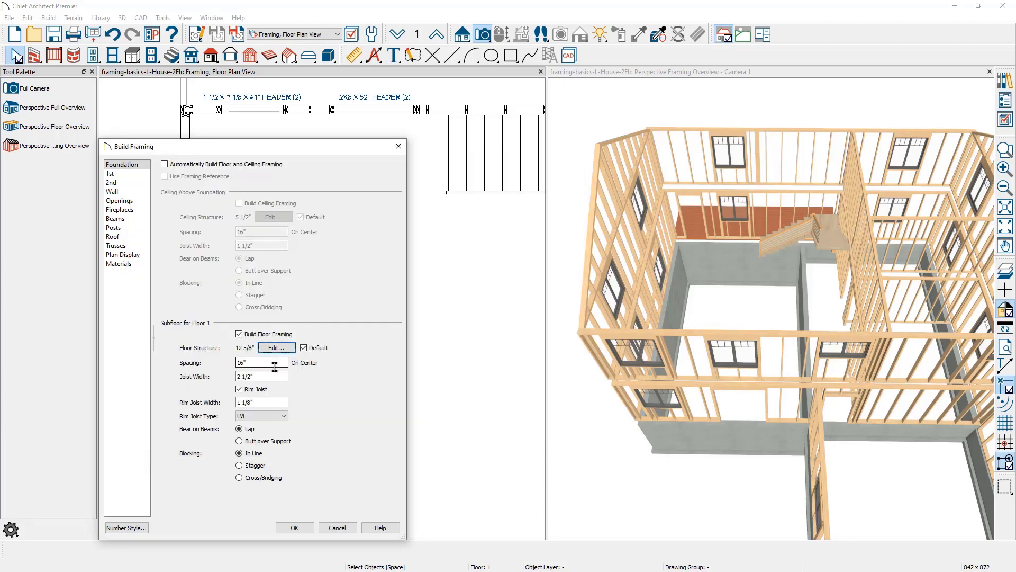
click(274, 363)
click(276, 377)
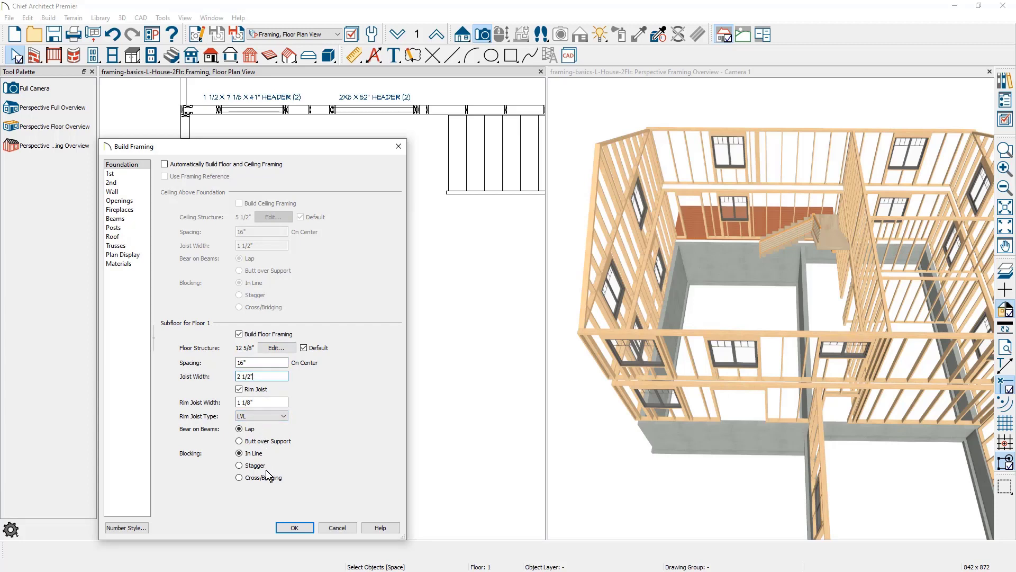
click(294, 528)
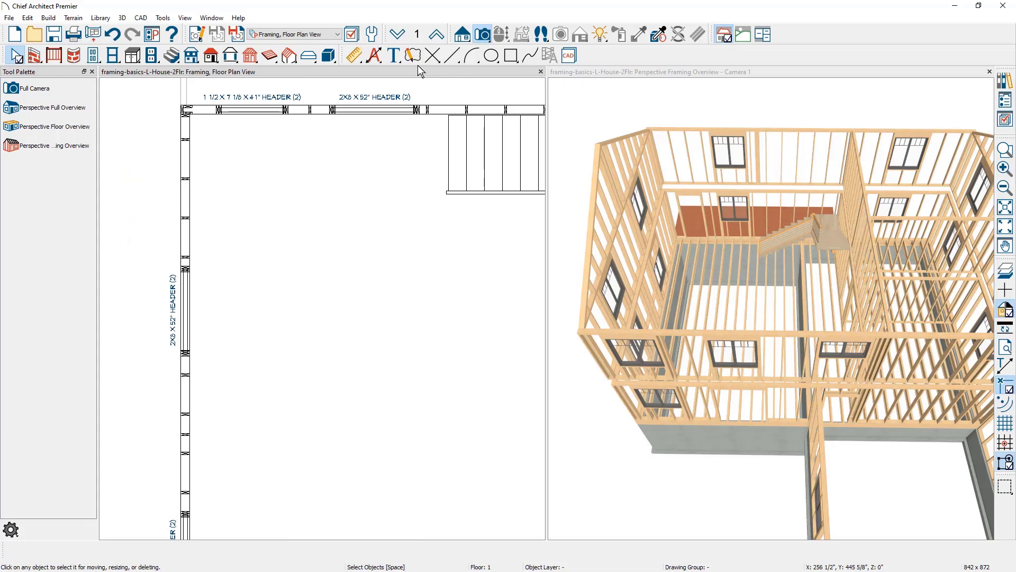
Step: On the foundation level plan, draw a horizontal joist direction line across the bay to the right of the center foundation wall
click(397, 35)
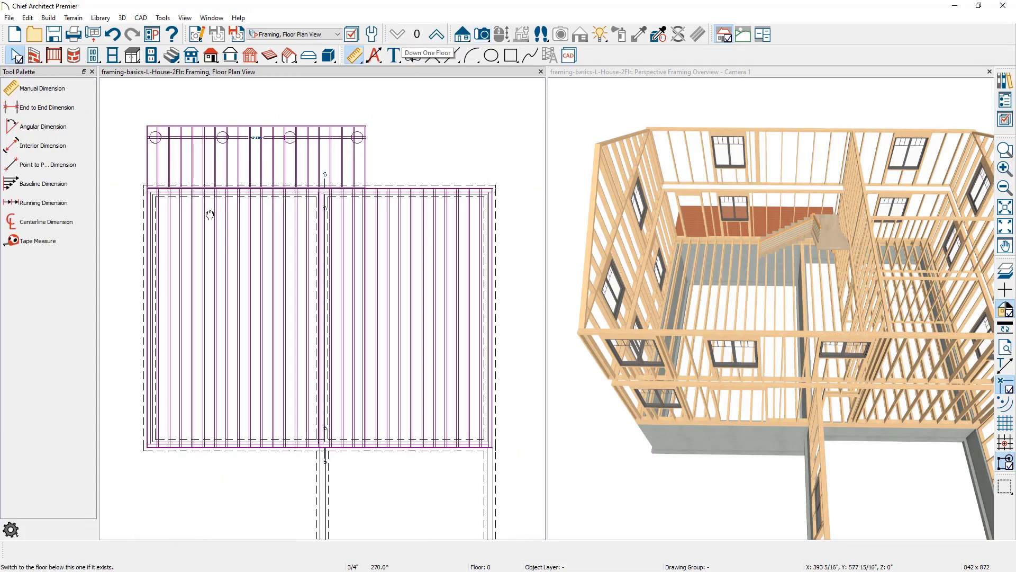
scroll(209, 211, up, 2)
mouse_move(265, 172)
mouse_down()
mouse_move(239, 169)
mouse_move(279, 180)
mouse_up()
key(space)
scroll(232, 209, down, 2)
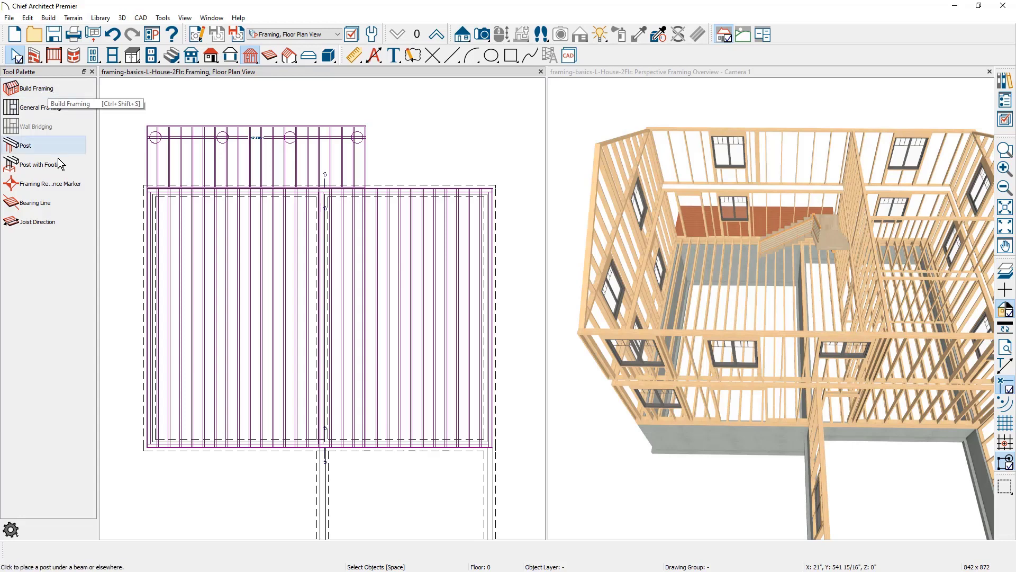
click(60, 224)
drag(333, 331, 471, 332)
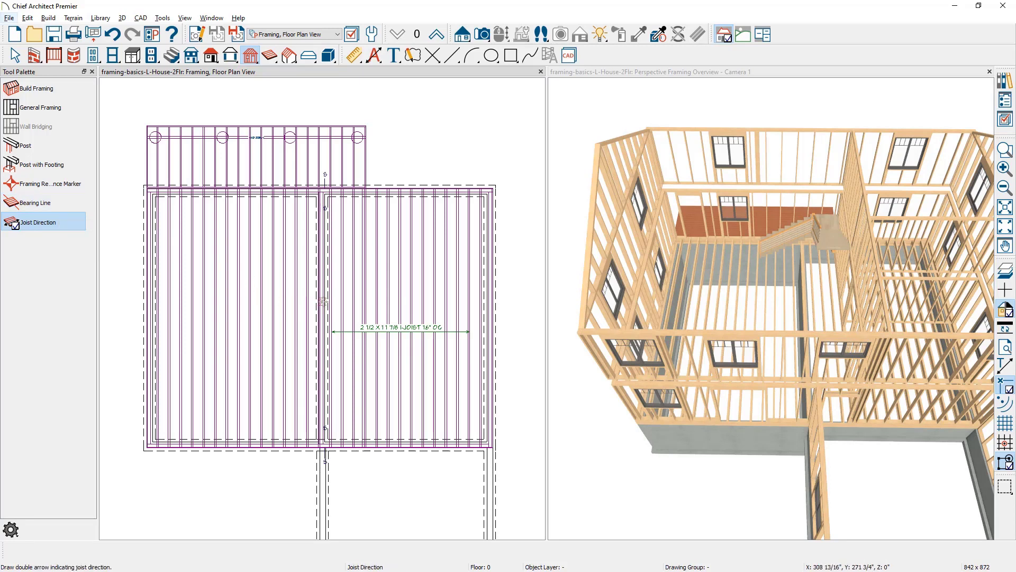
Step: Mark the center foundation wall between the two bays as a Bearing Wall
click(324, 302)
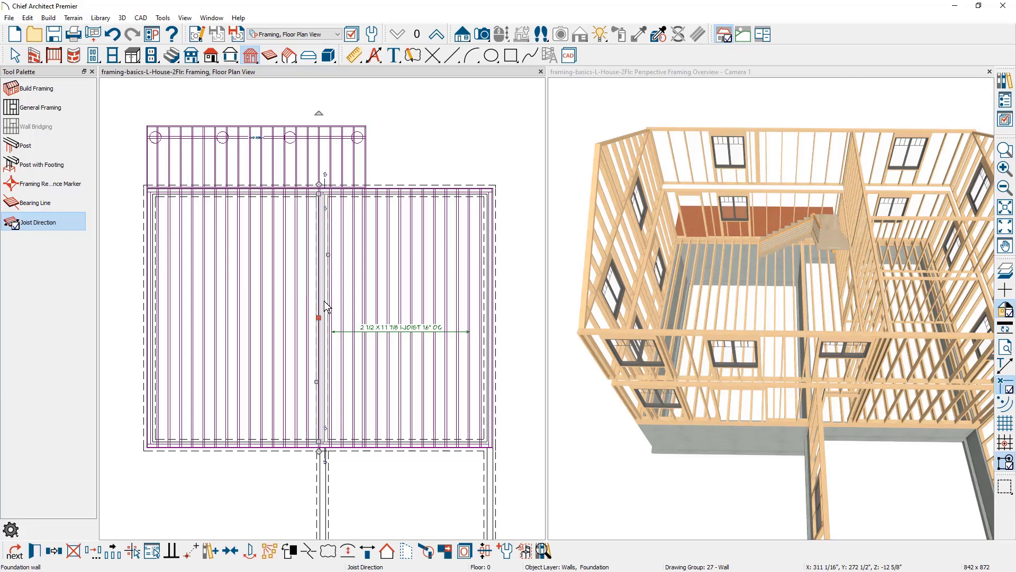
double_click(325, 302)
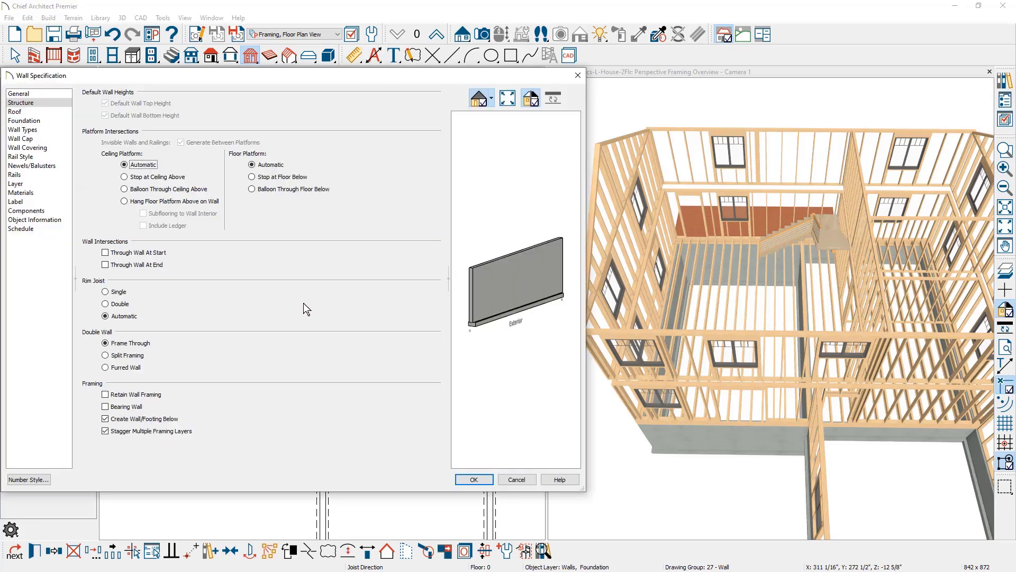
click(140, 406)
click(469, 478)
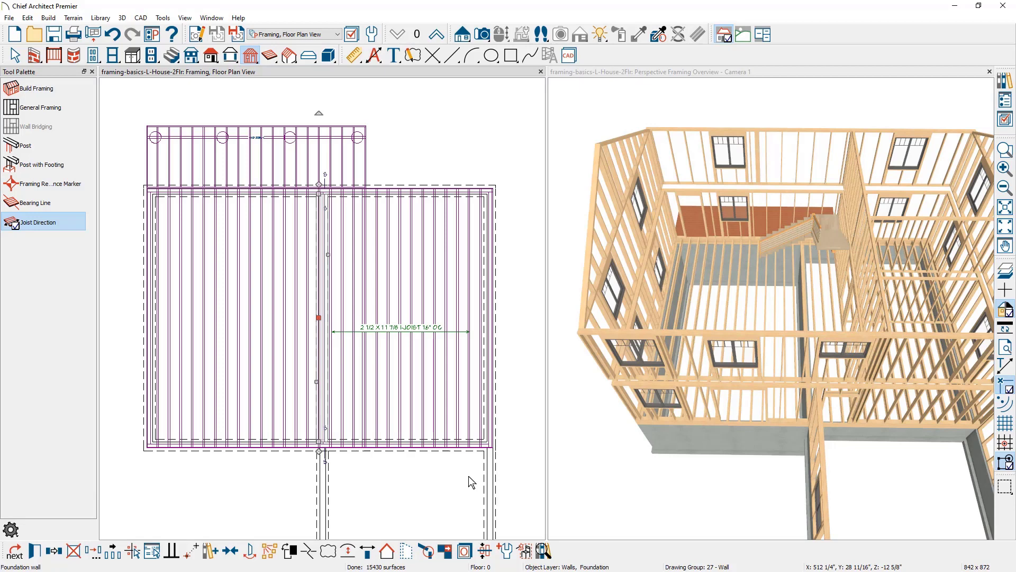
Step: Rebuild the Floor 1 subfloor framing from the foundation settings, using the drawn joist direction and the bearing wall
click(43, 89)
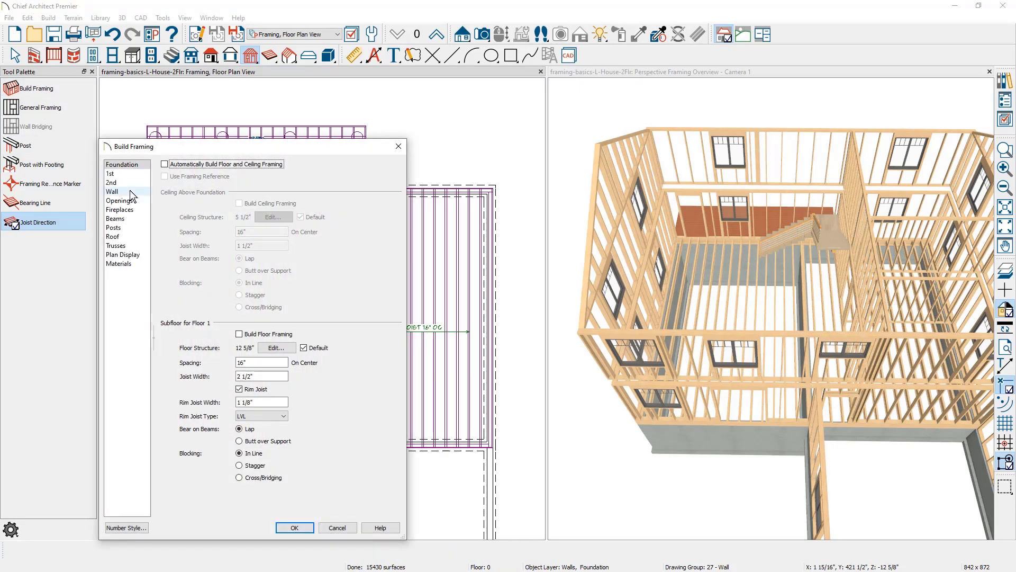
click(257, 338)
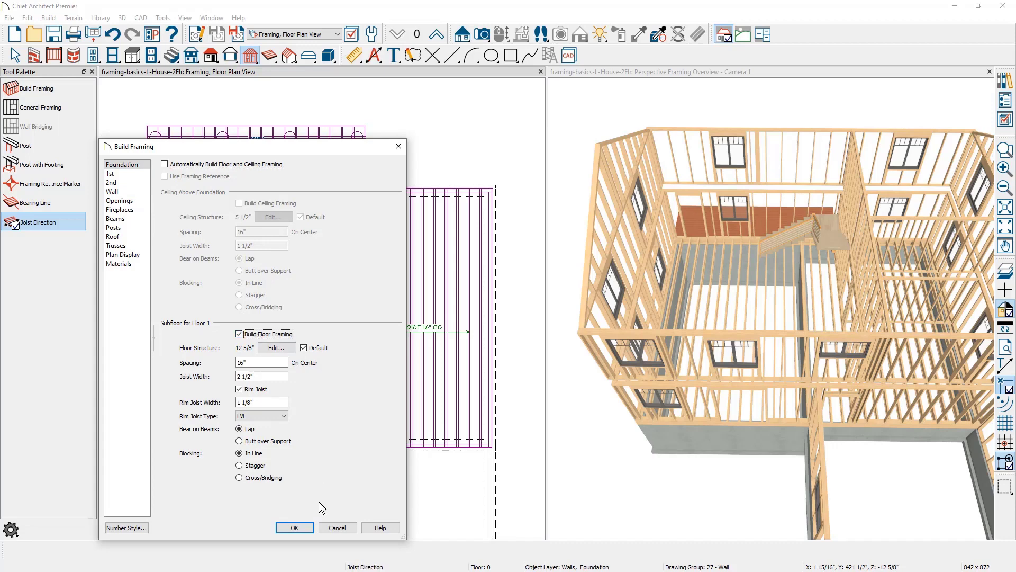
click(306, 529)
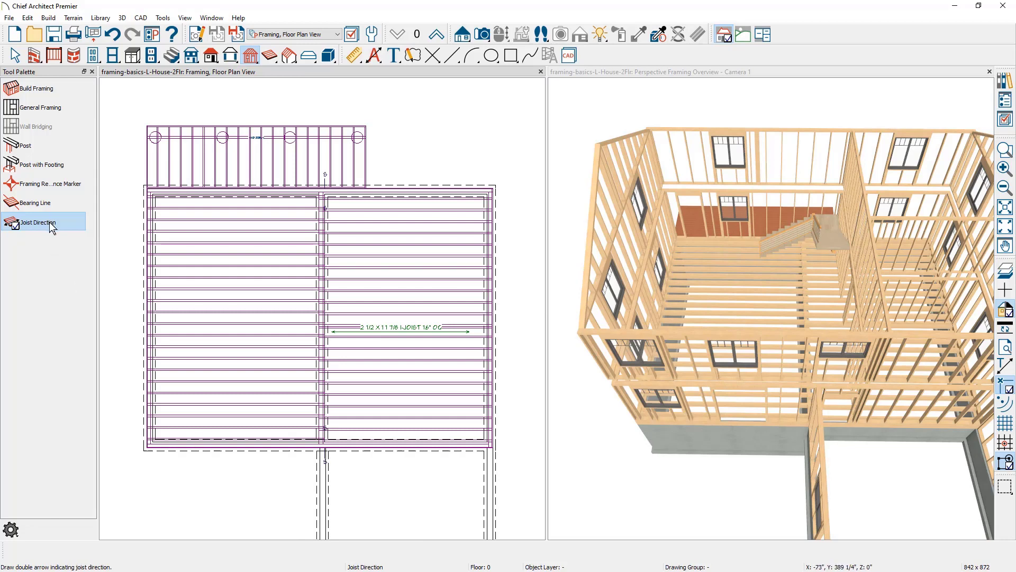
Step: Draw a vertical joist direction line in the bay left of the center foundation wall and rebuild the Floor 1 floor framing
drag(210, 232, 228, 401)
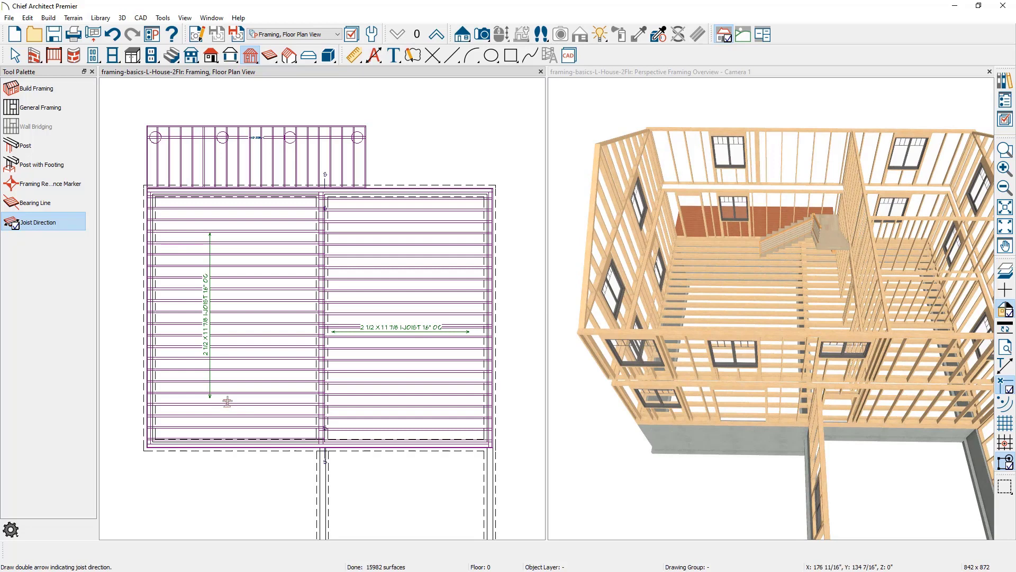
double_click(211, 392)
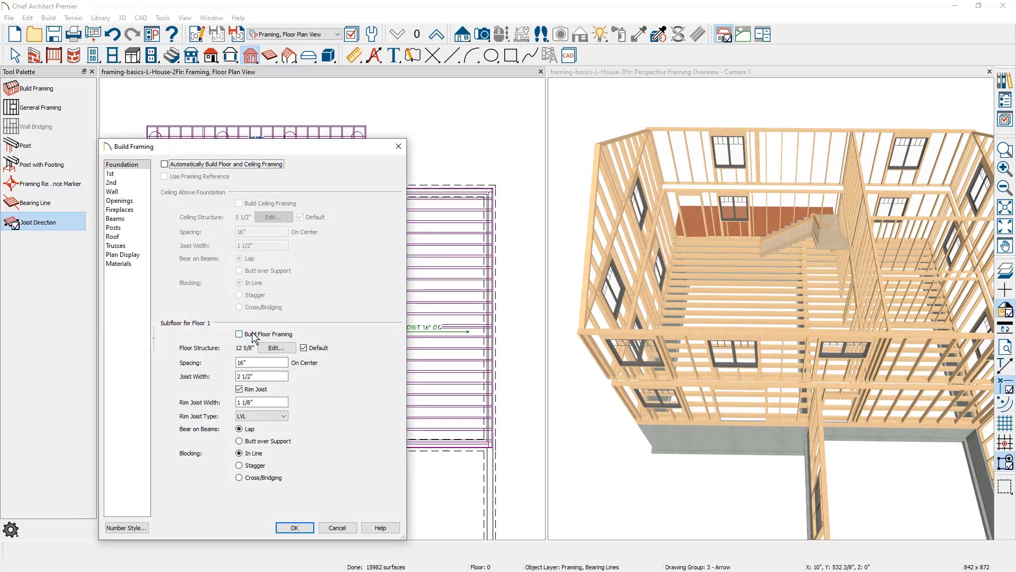
click(286, 526)
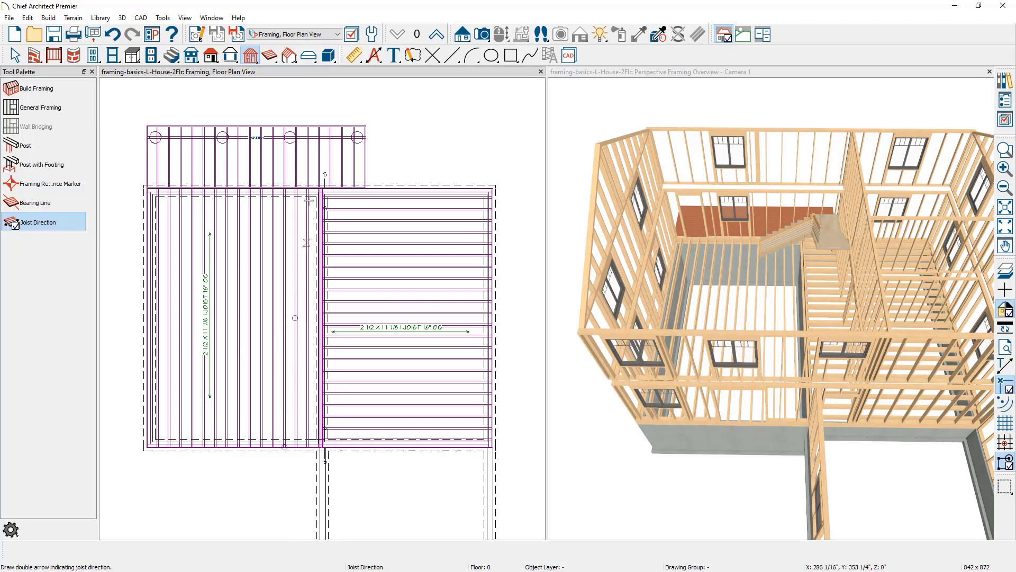
Step: Select all floor joists in the bay left of the center foundation wall and delete them
click(270, 55)
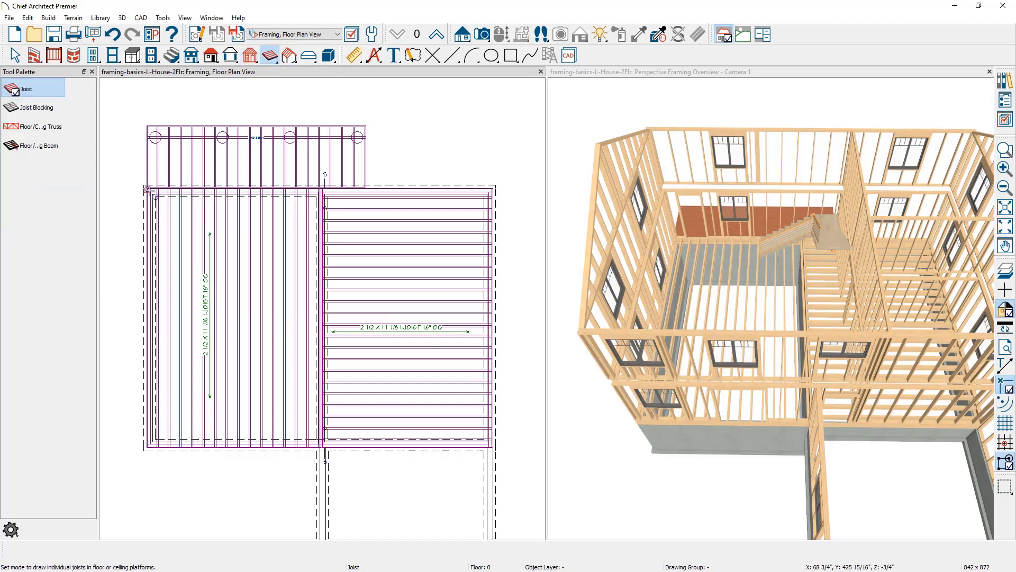
mouse_move(149, 186)
mouse_down()
mouse_move(234, 411)
mouse_move(295, 472)
mouse_move(317, 471)
mouse_up()
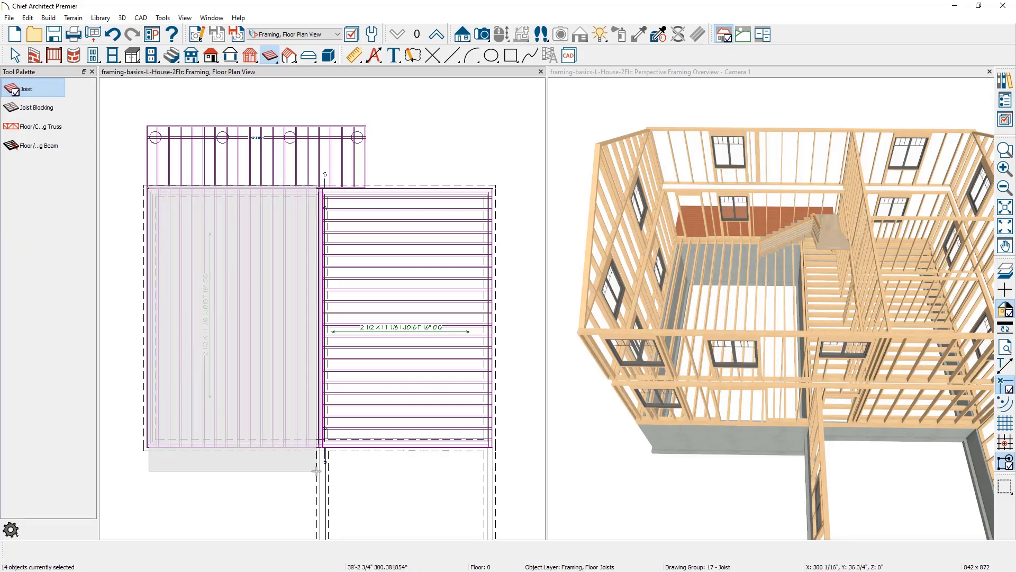
key(Delete)
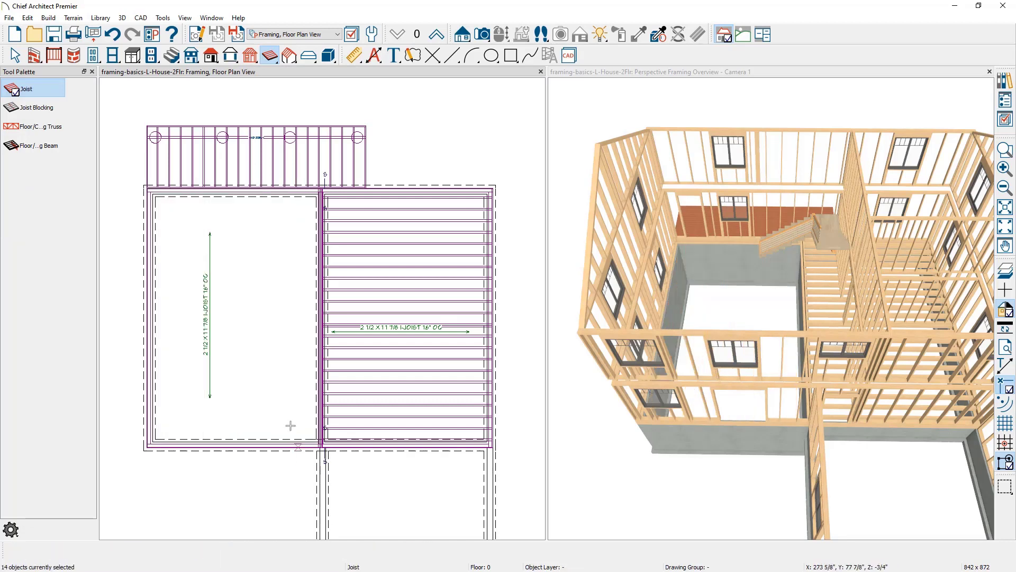
Step: Draw a vertical floor truss along the left foundation wall and multiple-copy it across the emptied bay at a 24" offset
click(53, 129)
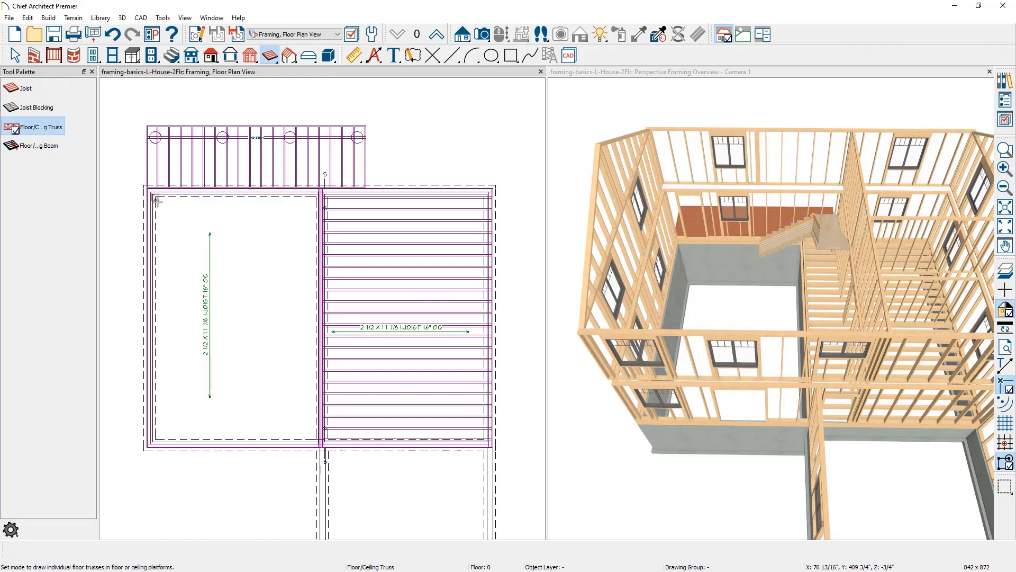
drag(157, 189, 157, 443)
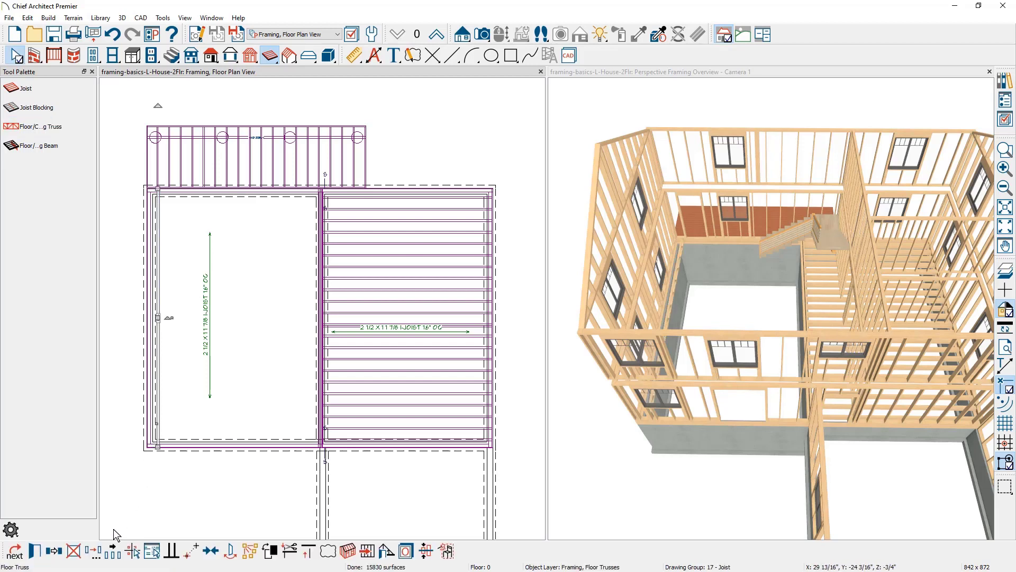
click(112, 550)
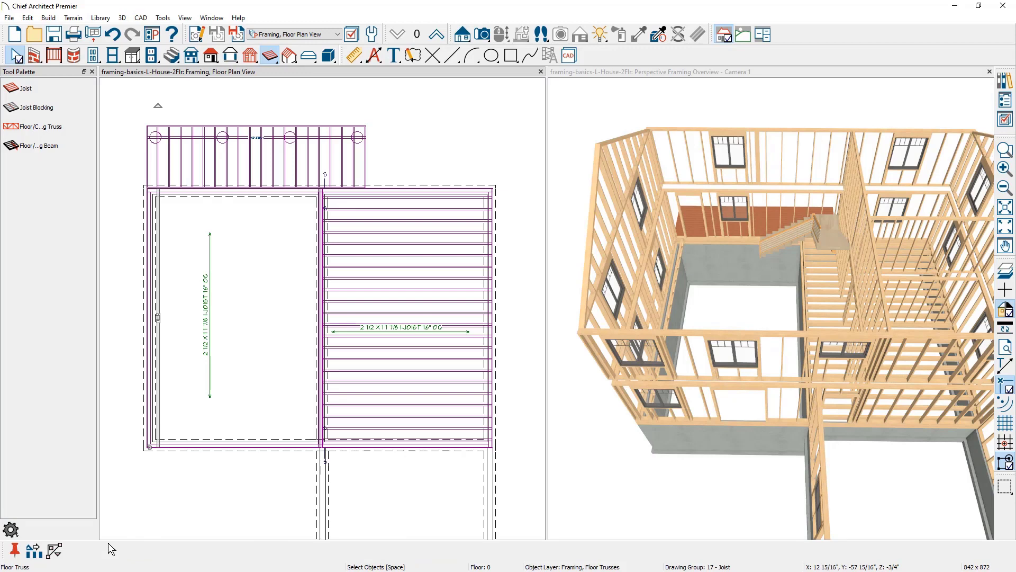
click(33, 551)
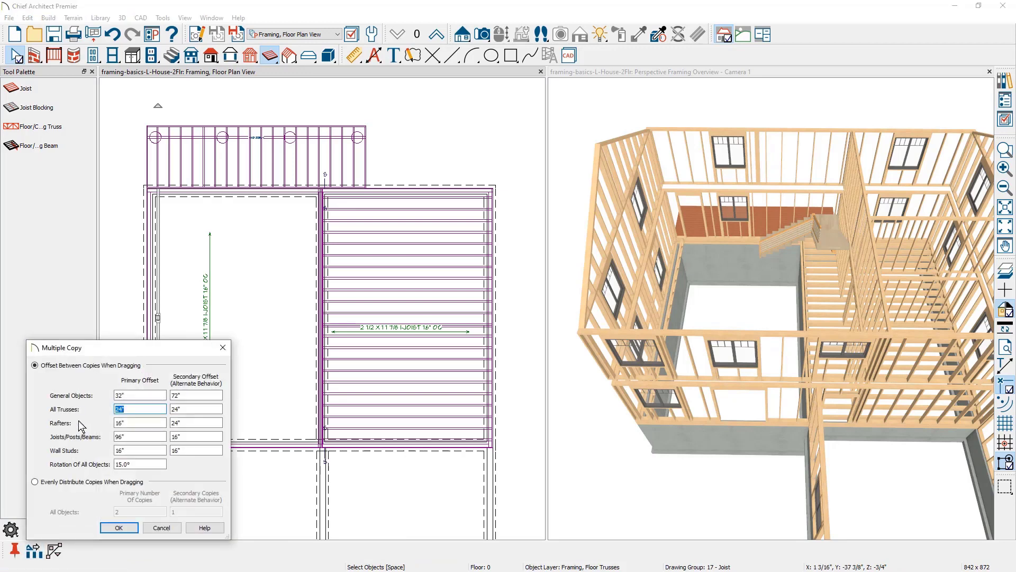
click(119, 527)
drag(159, 320, 317, 316)
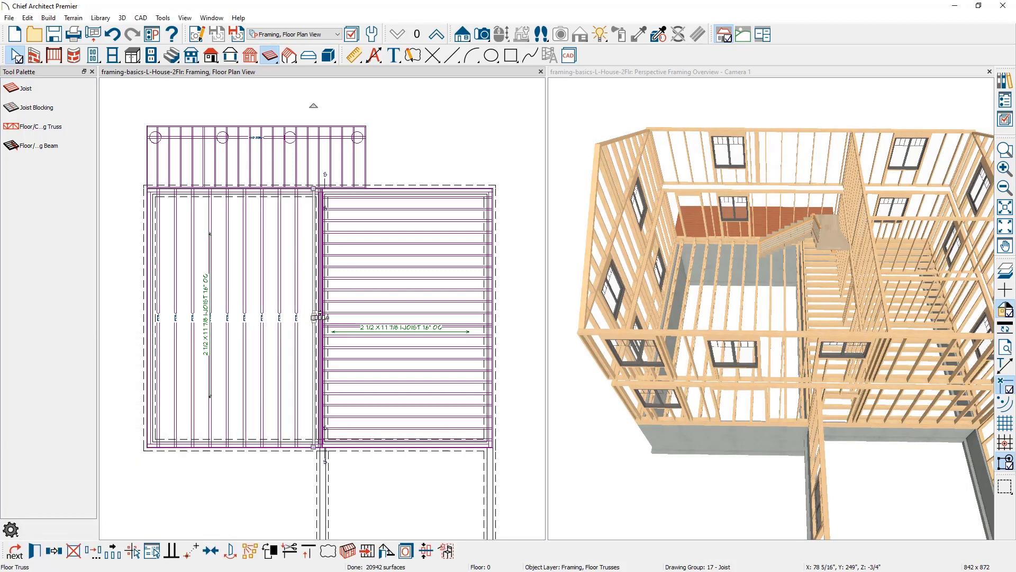
Step: Examine the new floor trusses in the 3D framing overview, and maximize that view with the whole house in sight
scroll(752, 290, up, 5)
scroll(754, 331, up, 8)
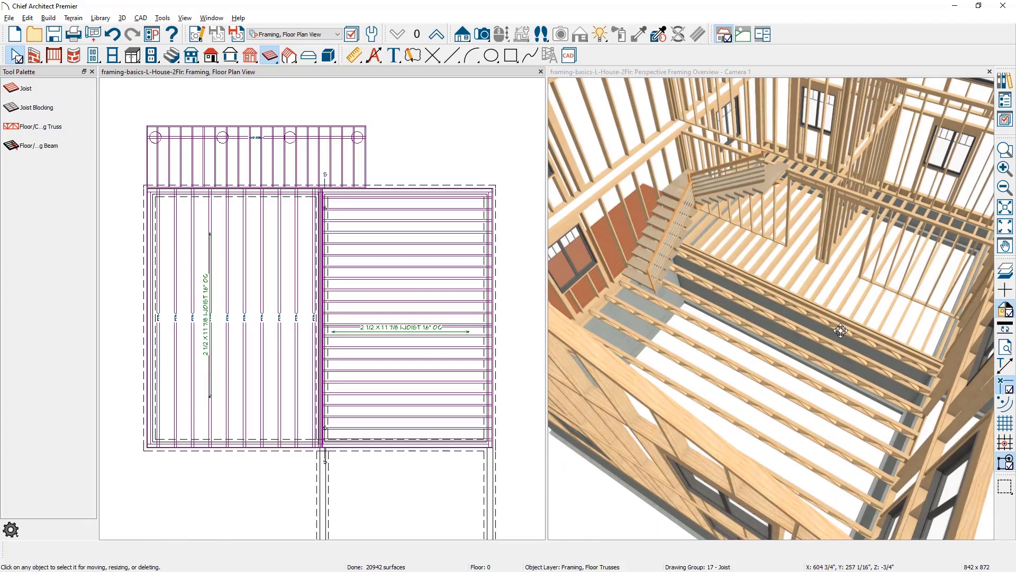
middle_drag(818, 355, 846, 346)
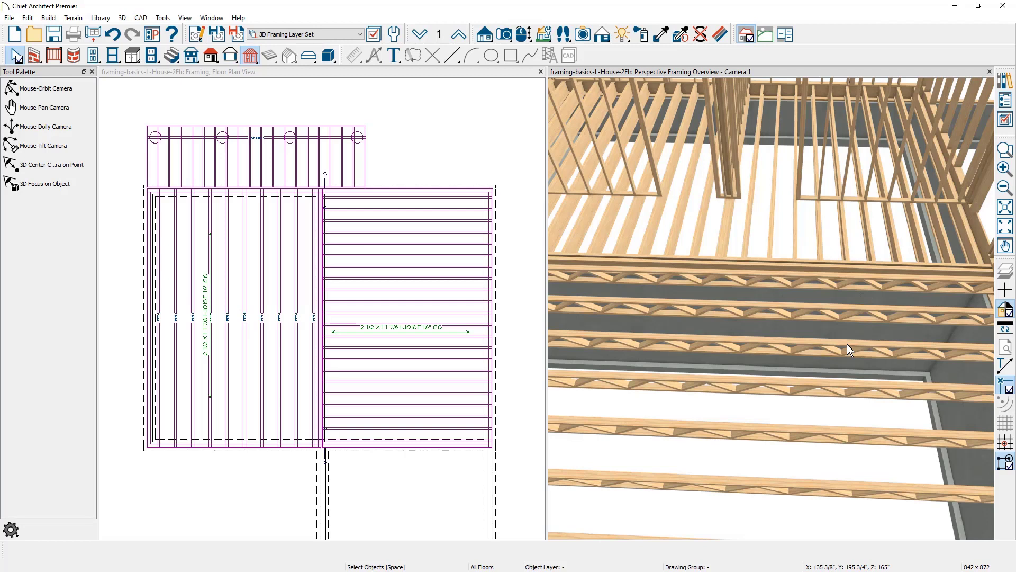
double_click(814, 71)
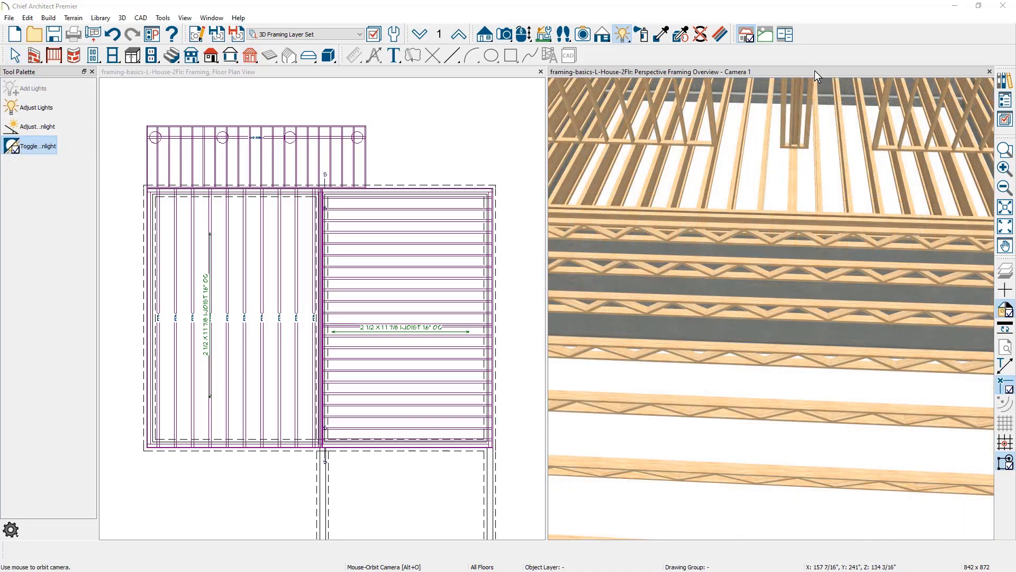
drag(801, 189, 518, 401)
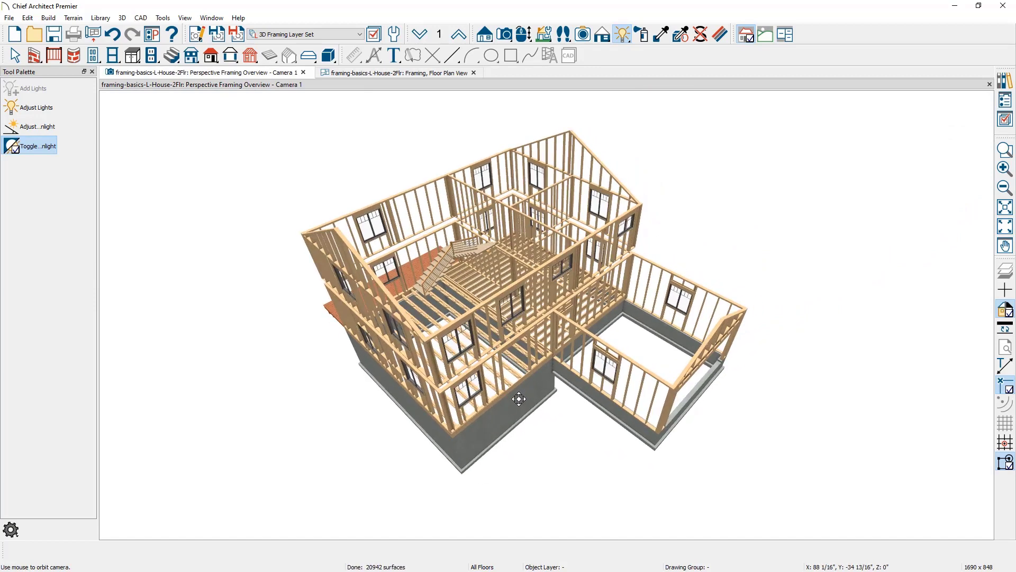
Step: View the finished house exterior with the Camera View Layer Set, and return to the 3D Framing Layer Set
click(307, 35)
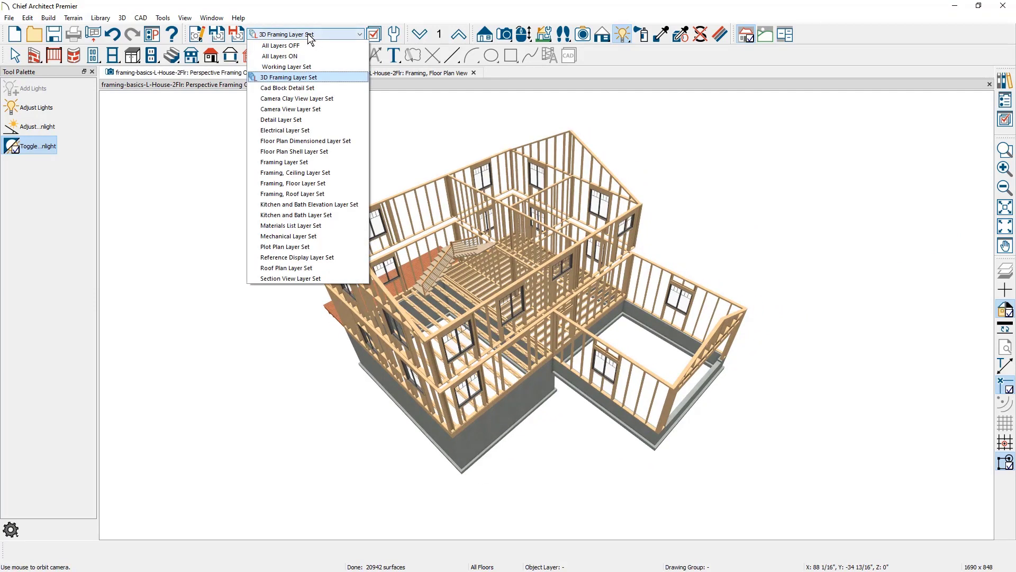
click(316, 110)
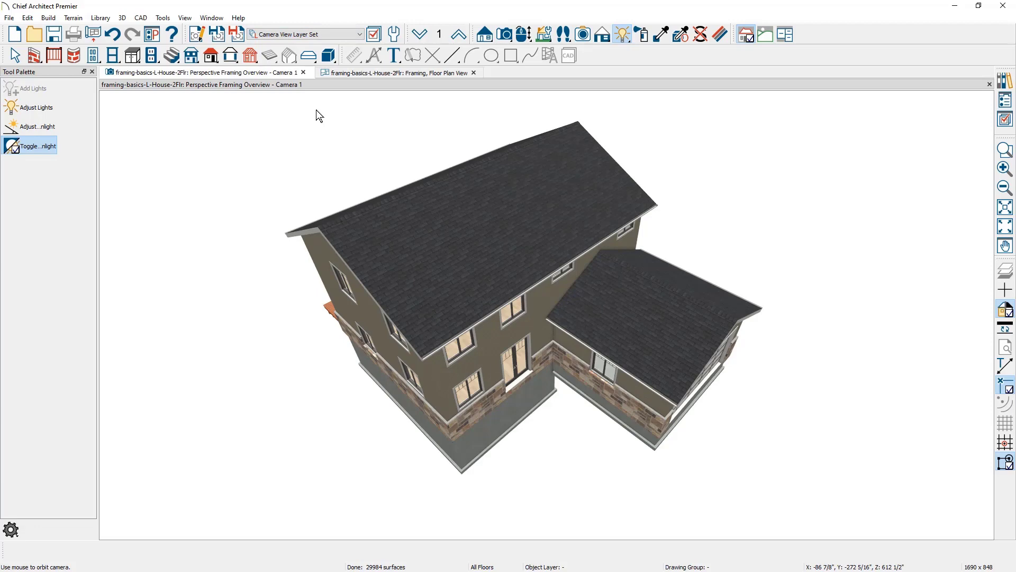
click(323, 35)
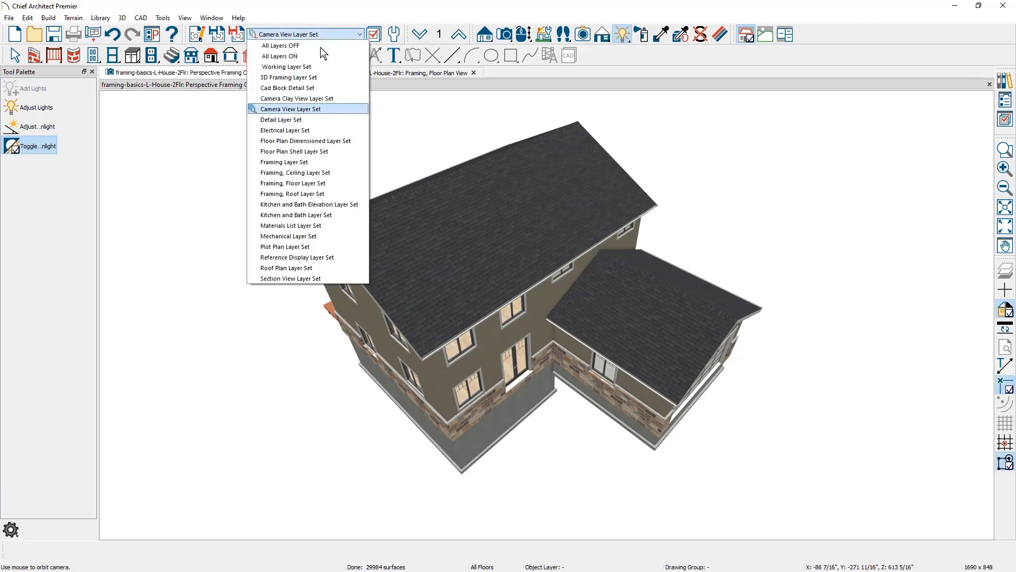
click(319, 77)
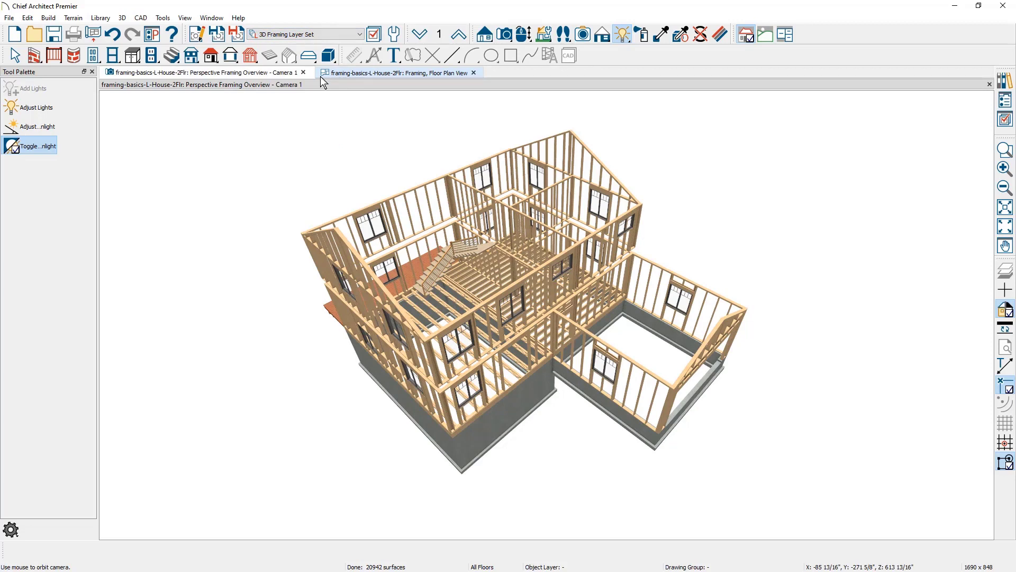
Step: Try automatic roof framing by turning on Build Roof Framing with 24" rafter spacing, and undo it
click(49, 18)
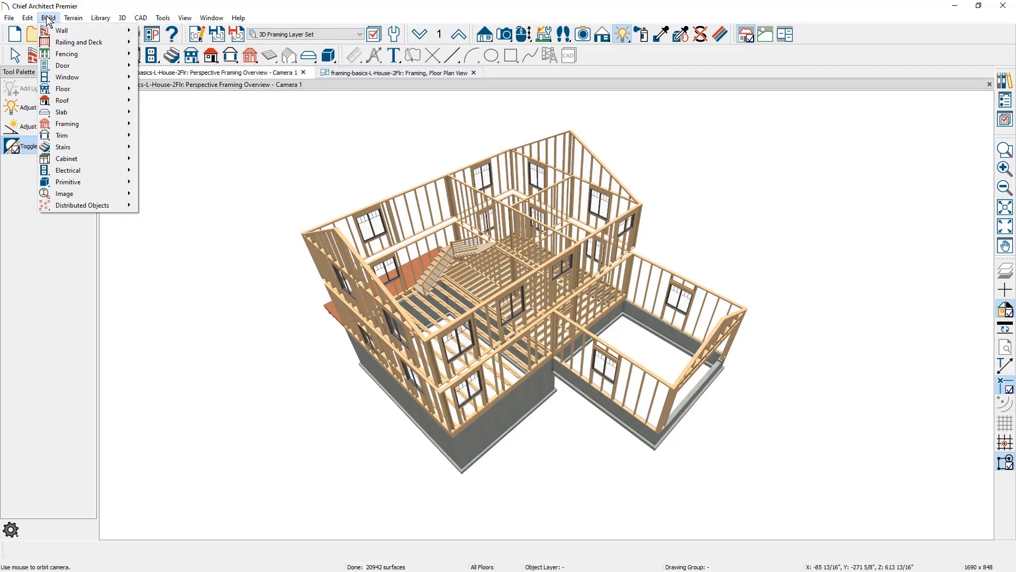
mouse_move(80, 126)
click(143, 126)
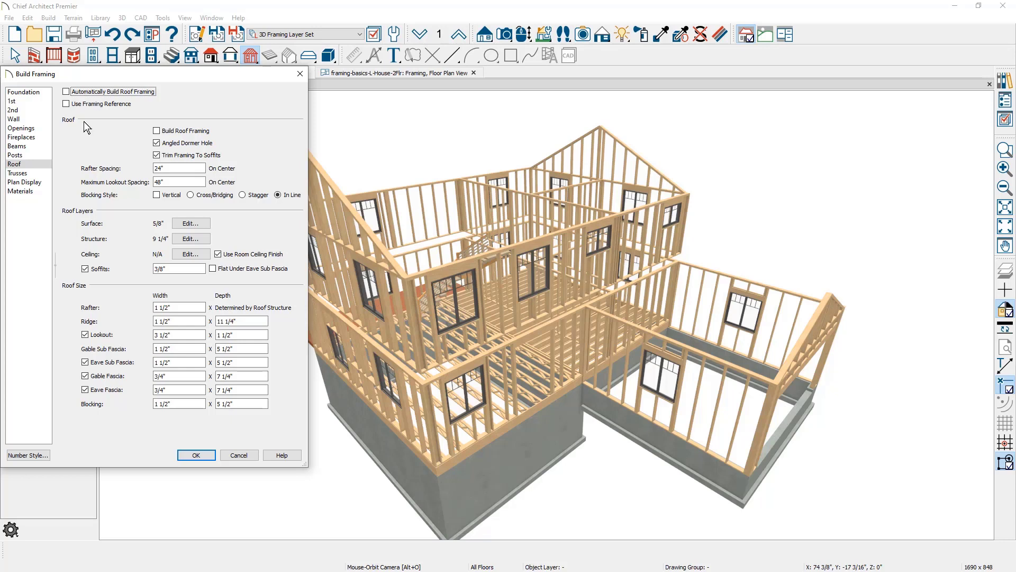
click(156, 131)
click(187, 453)
mouse_move(317, 422)
mouse_down()
mouse_move(294, 490)
mouse_move(268, 424)
mouse_move(170, 415)
mouse_move(321, 419)
mouse_up()
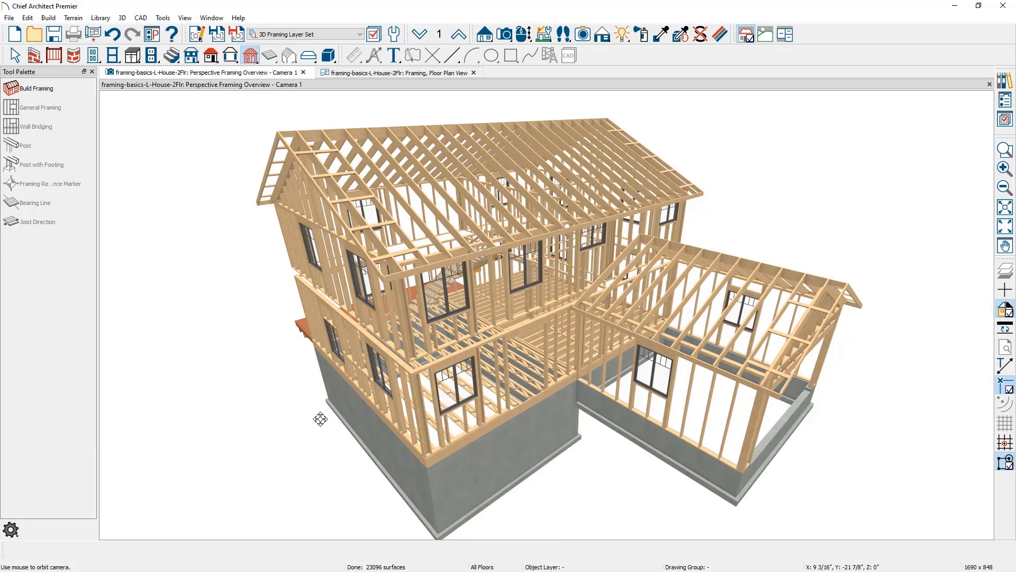
click(113, 34)
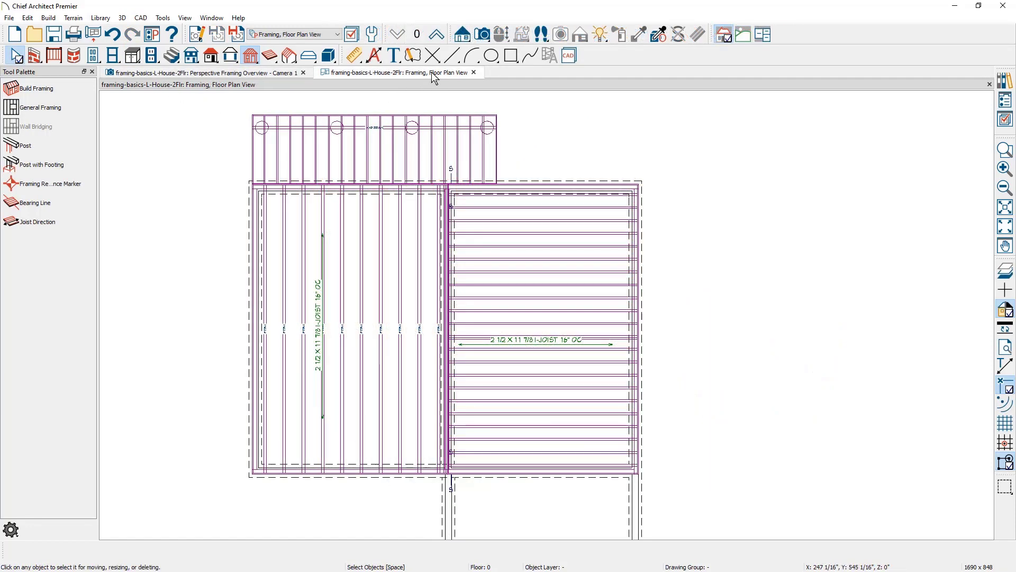
Step: Display the Floor 2 plan in the Framing, Roof Plan View and check the upper roof plane's extent
click(437, 35)
click(437, 35)
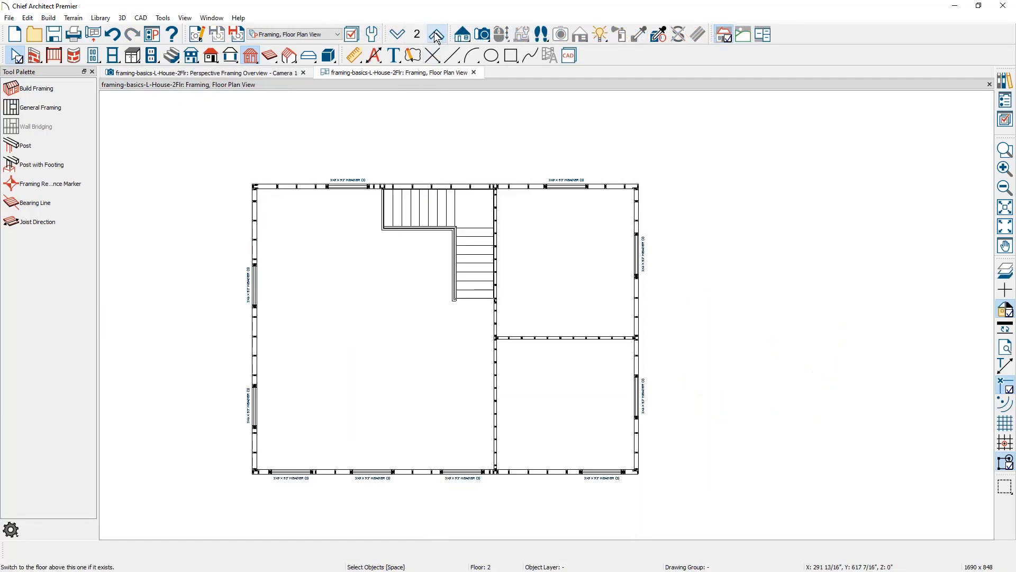
click(338, 34)
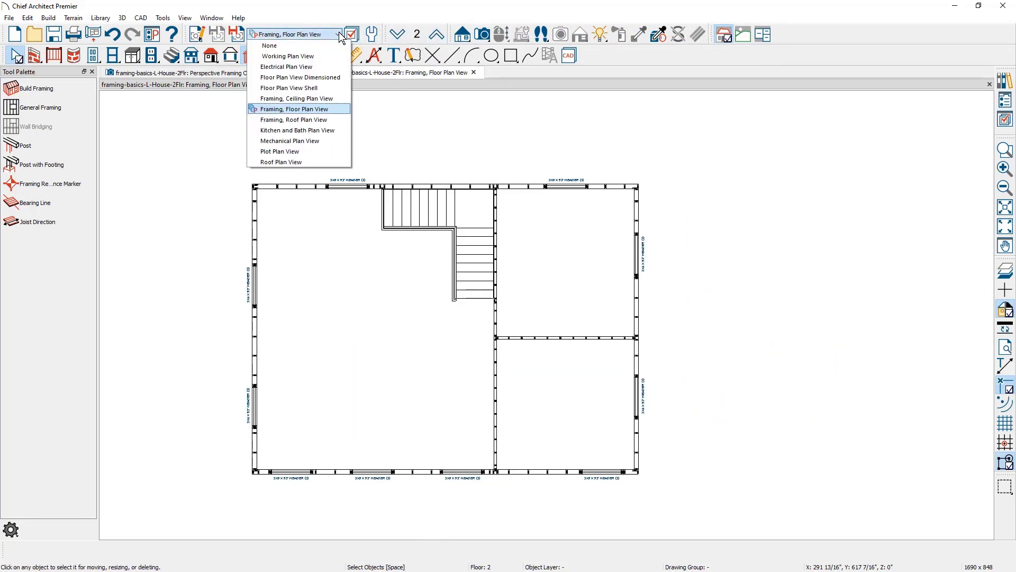
click(332, 121)
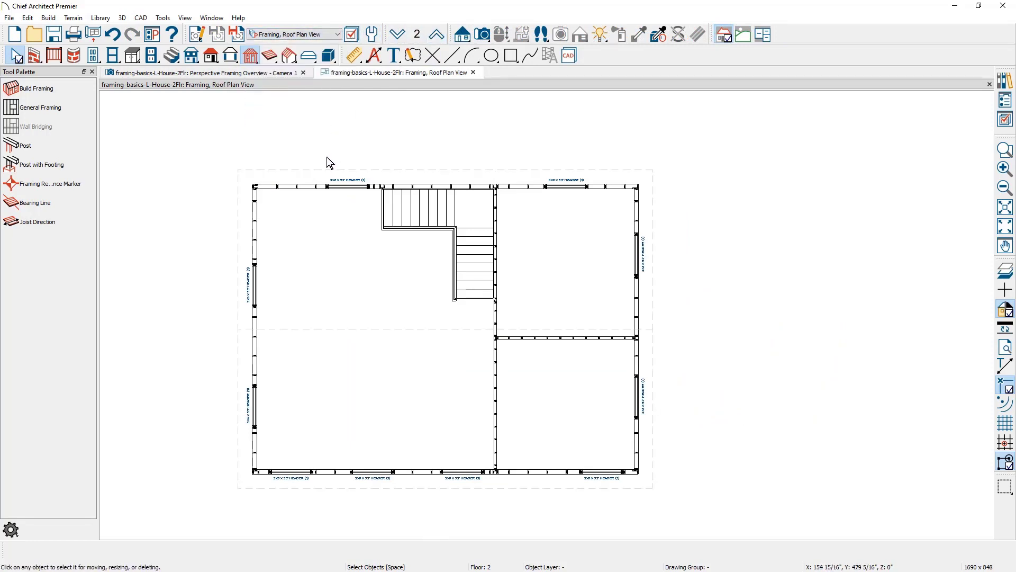
click(332, 171)
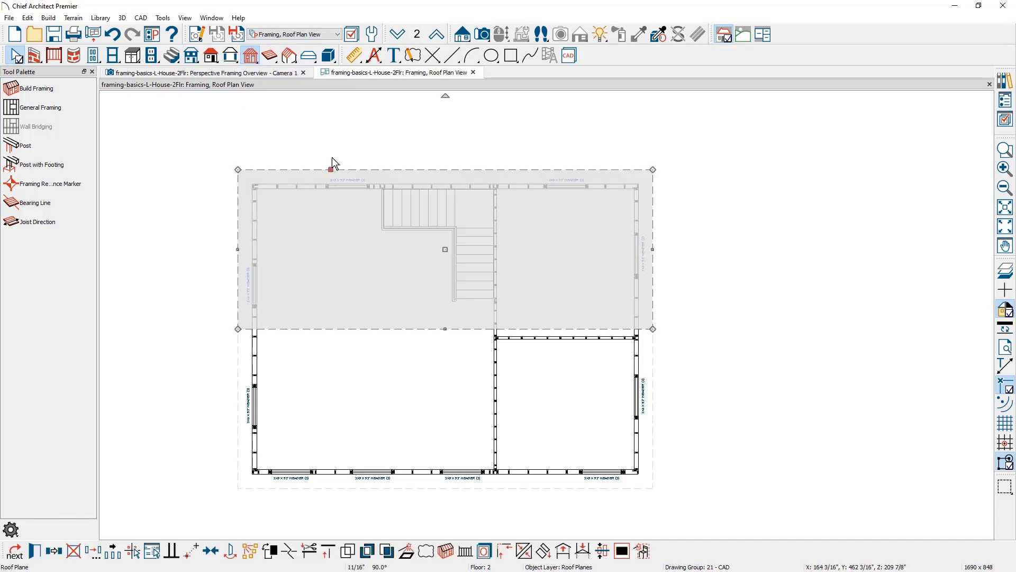
click(332, 161)
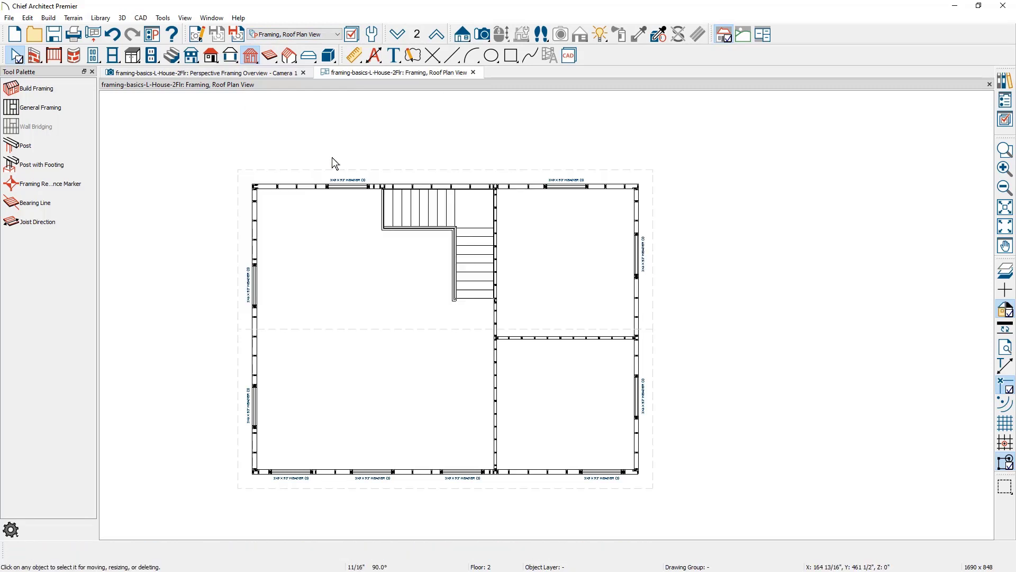
Step: Draw a roof truss along the left exterior wall of Floor 2, spanning from eave to eave
click(291, 56)
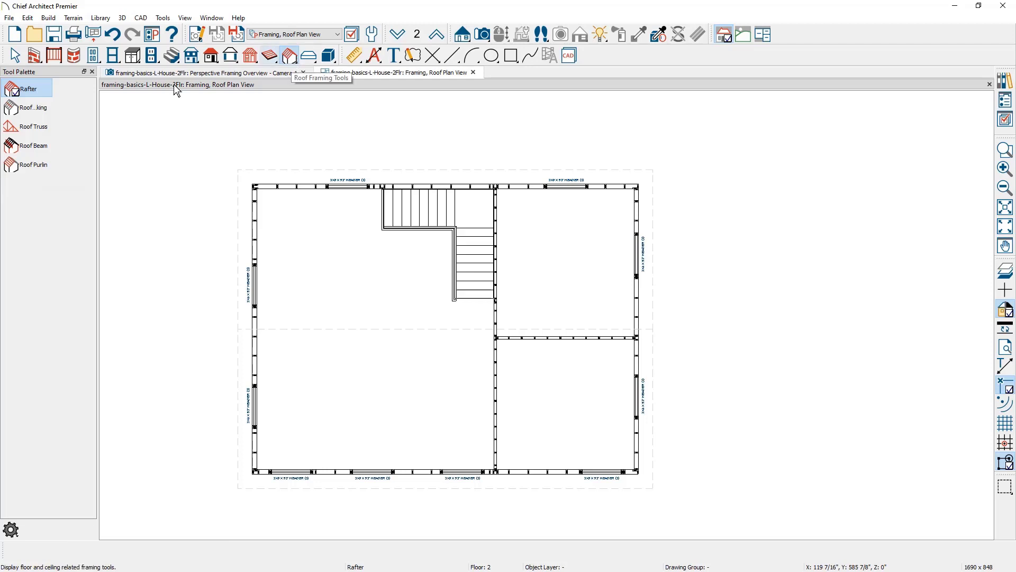
click(50, 133)
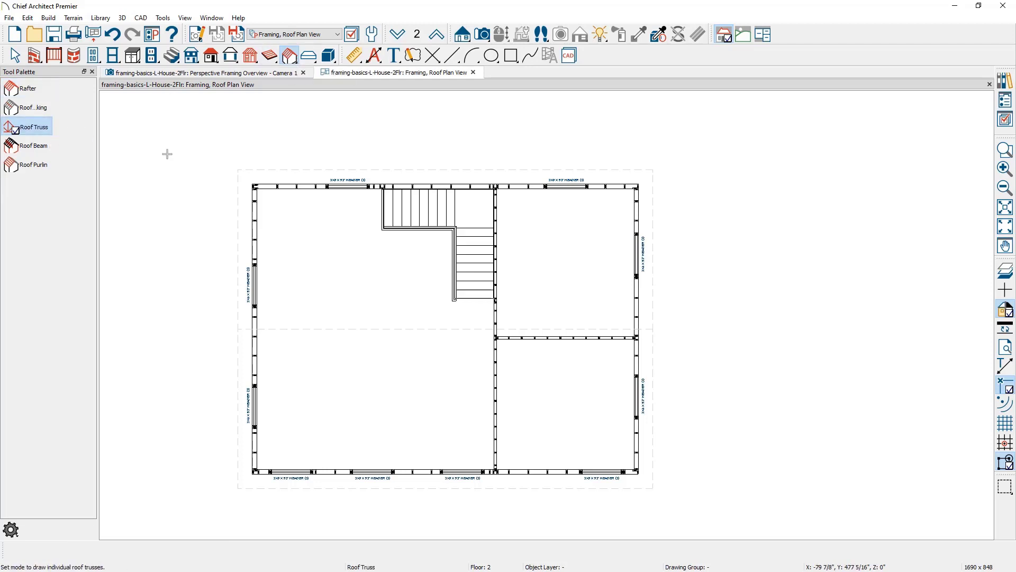
drag(254, 168, 242, 499)
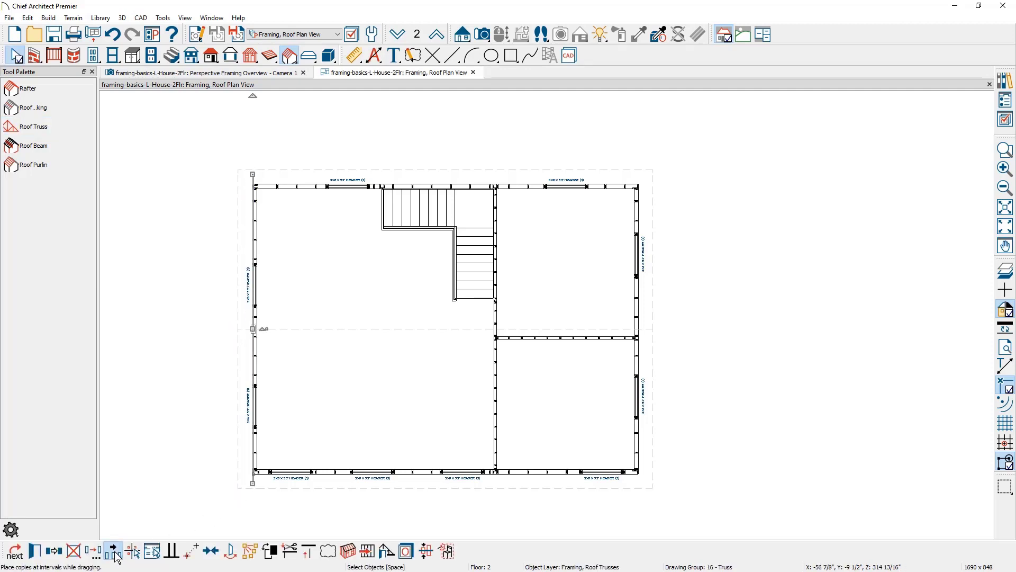
Step: Copy the roof truss at 24" intervals across the house to the right exterior wall
click(34, 552)
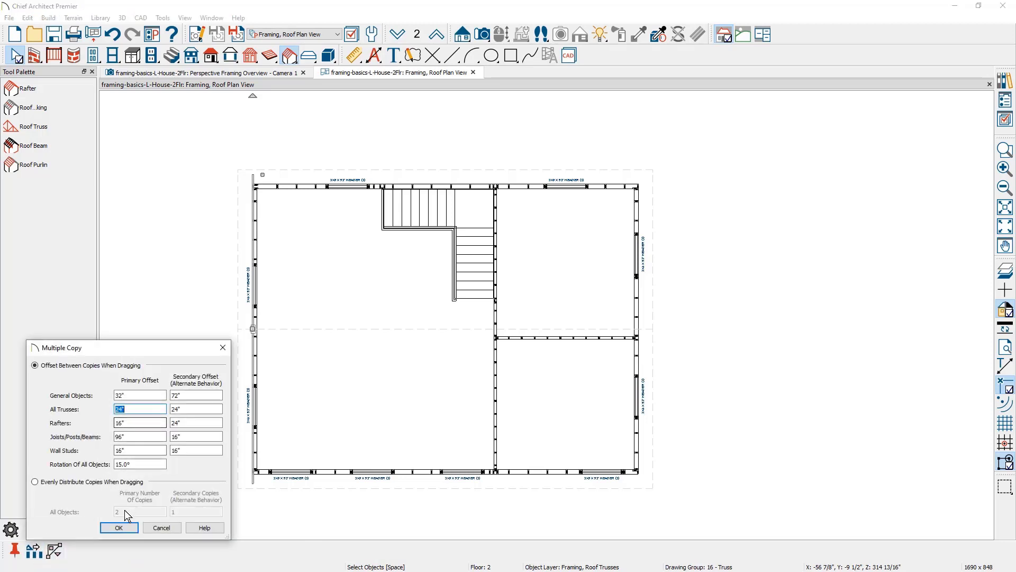
click(119, 527)
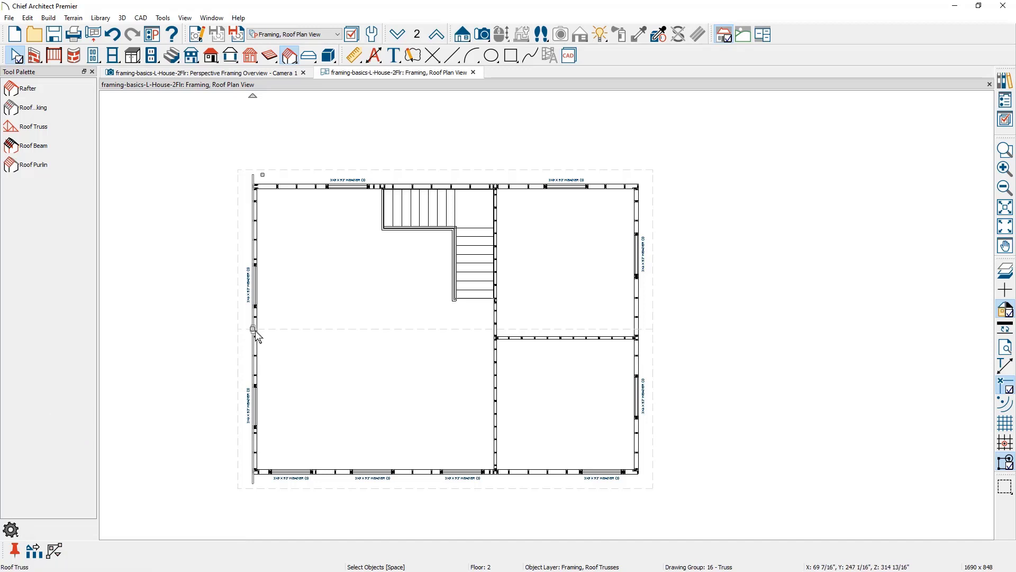
drag(255, 330, 651, 331)
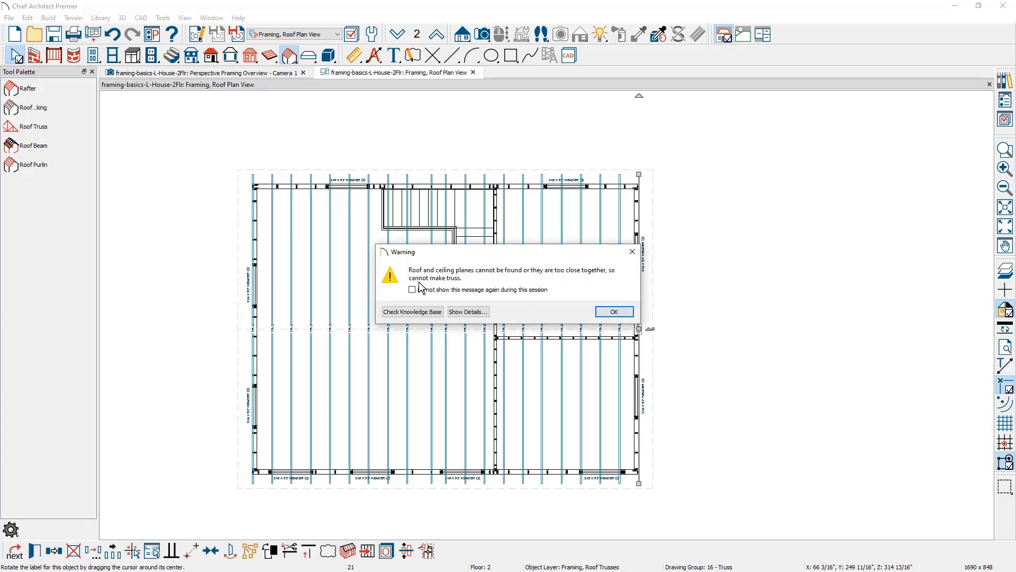
click(614, 311)
Step: Move the last roof truss point to point so its outer face aligns with the outer corner of the right exterior wall
scroll(644, 204, up, 3)
scroll(645, 199, up, 2)
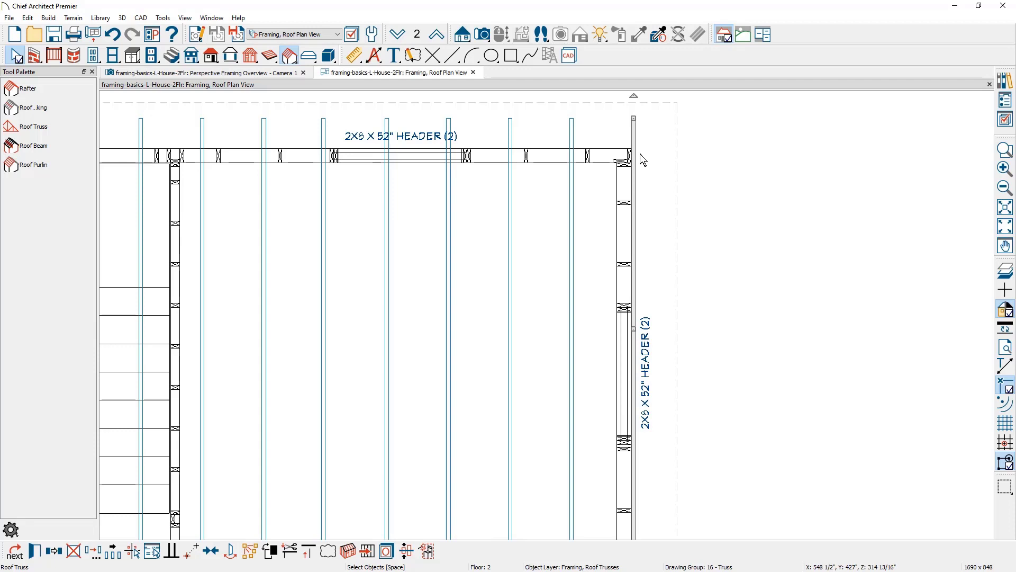
click(191, 551)
scroll(634, 152, up, 2)
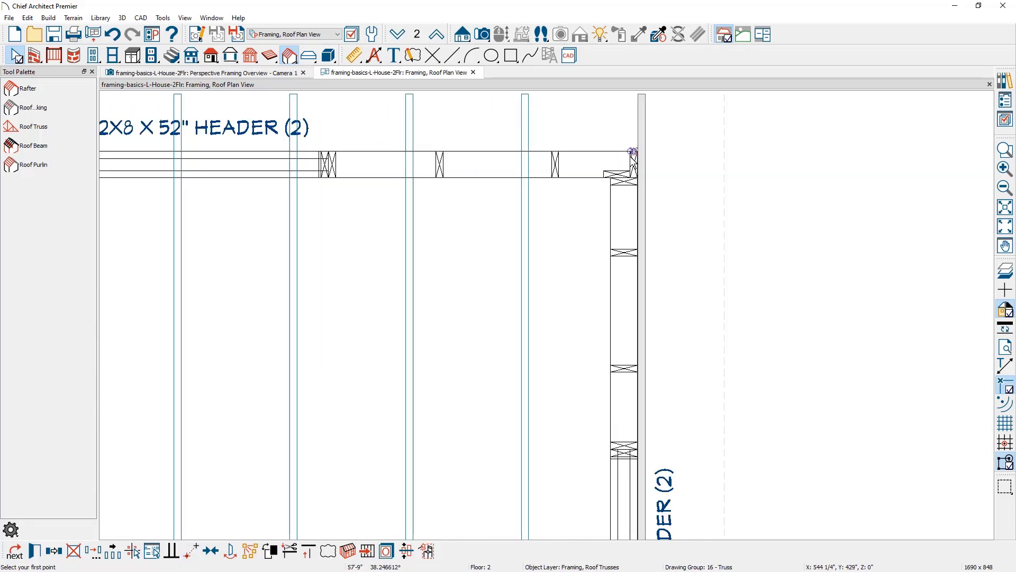
scroll(633, 152, up, 2)
click(654, 150)
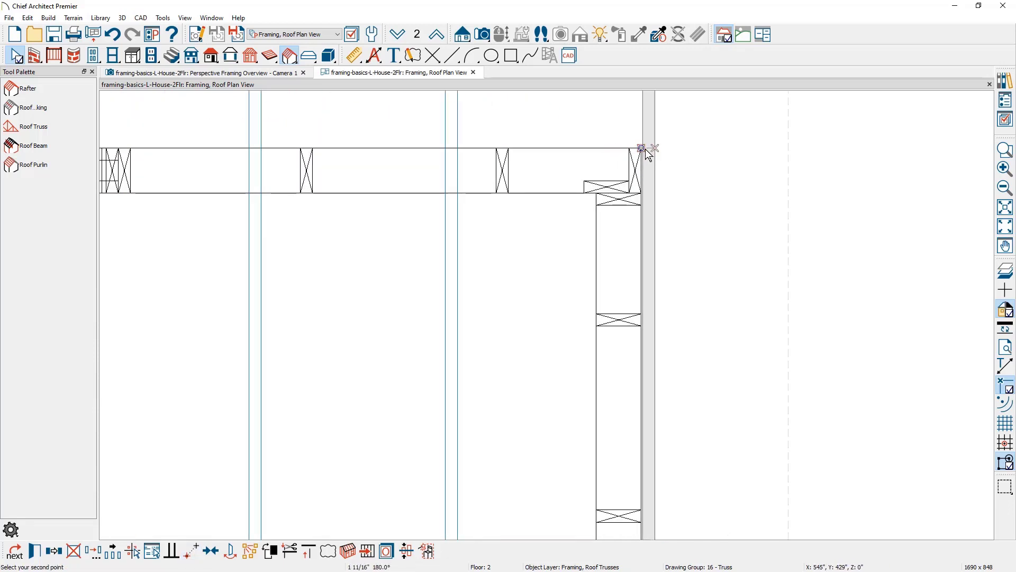
click(646, 152)
scroll(645, 149, down, 4)
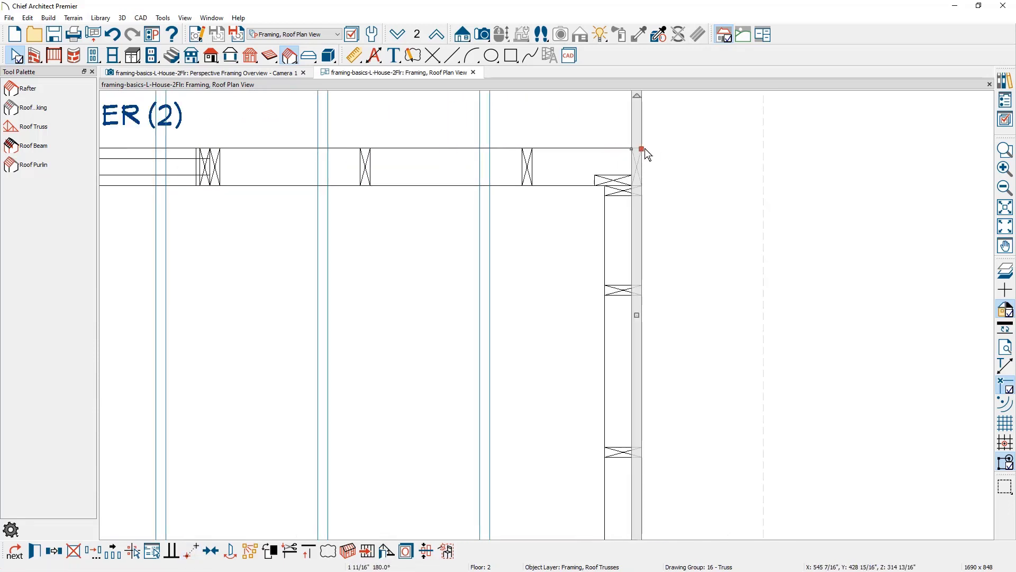
scroll(683, 167, down, 2)
Step: Specify the two outermost roof trusses as End Truss with Reduced Gable
middle_drag(605, 201, 788, 193)
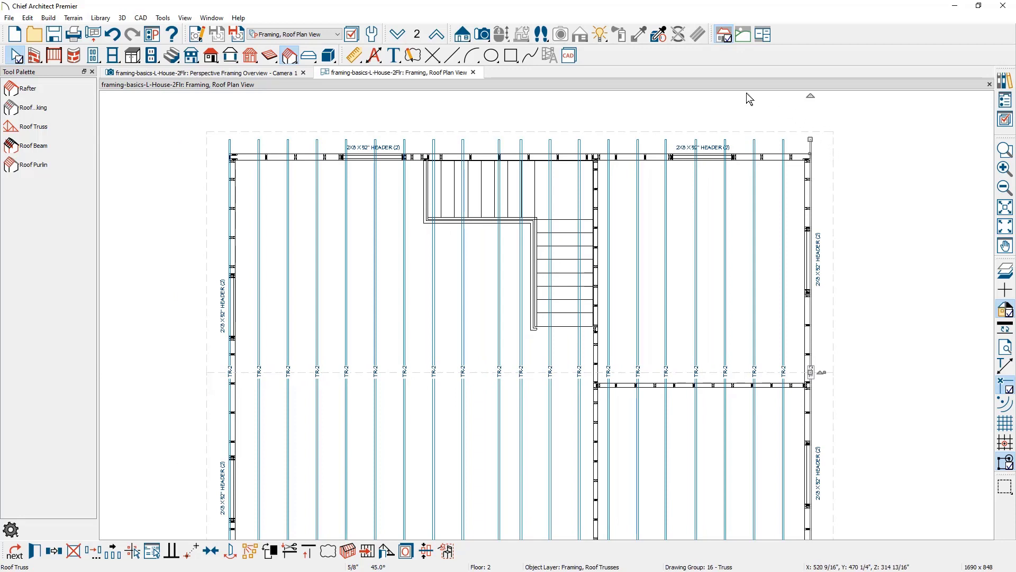
shift+click(232, 152)
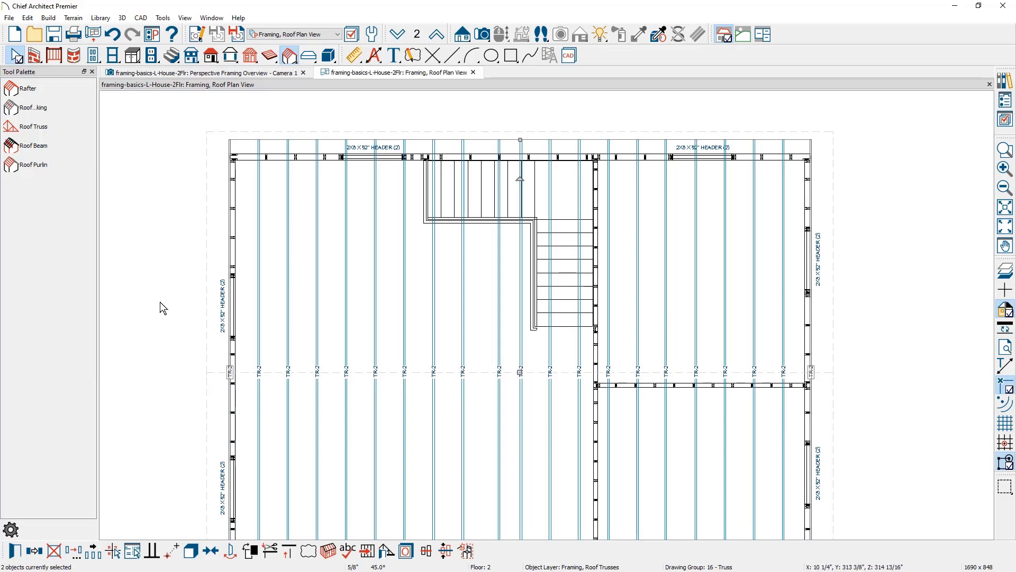
click(22, 552)
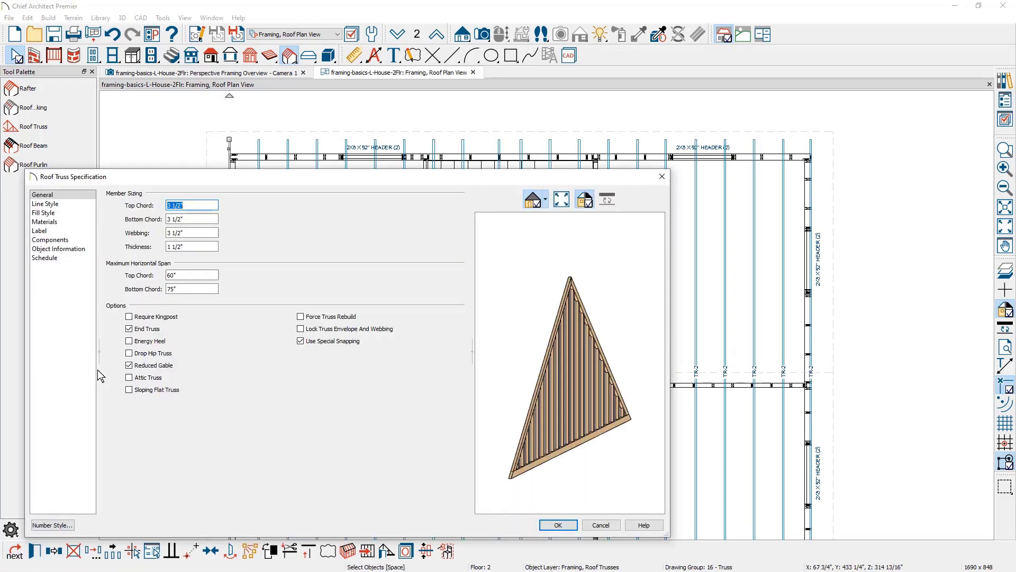
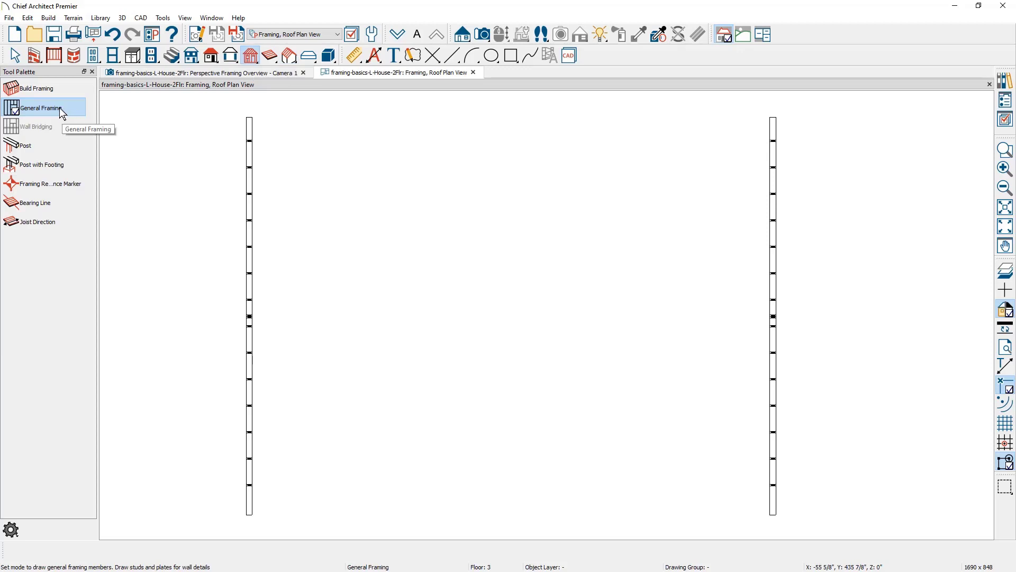
Step: Delete all the framing members inside the two attic gable walls
click(59, 107)
drag(212, 111, 799, 526)
key(Escape)
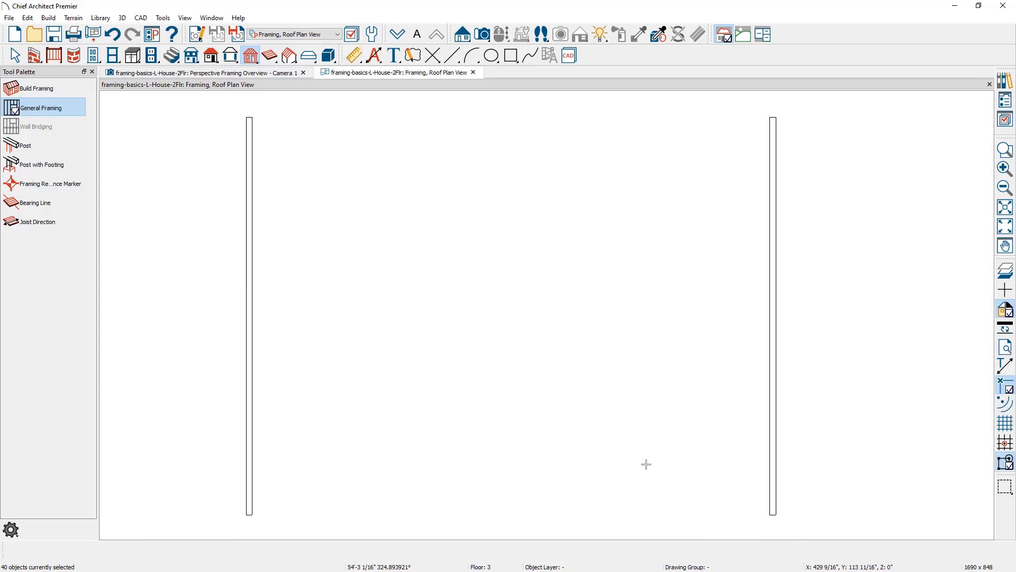
Step: Build the roof framing from the 3D framing overview with Build Roof Framing on and 24" rafter spacing
click(240, 71)
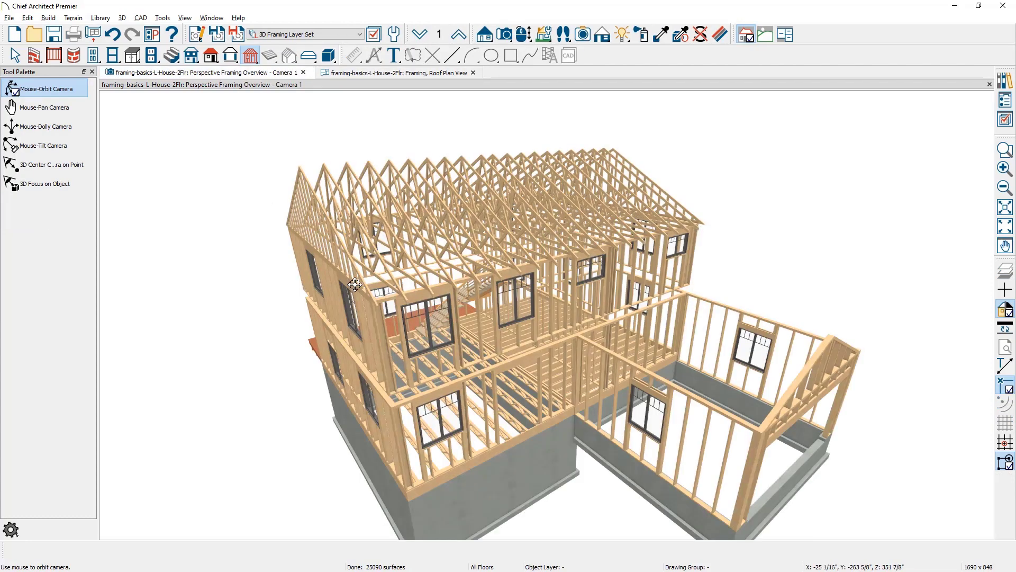
mouse_move(349, 284)
mouse_down()
mouse_move(205, 281)
mouse_move(340, 281)
mouse_up()
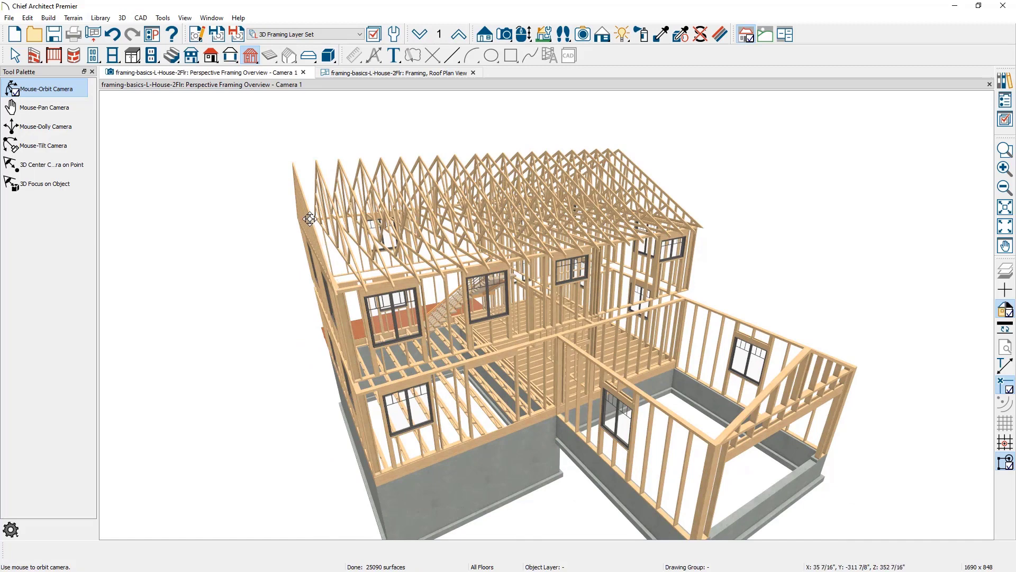
click(251, 56)
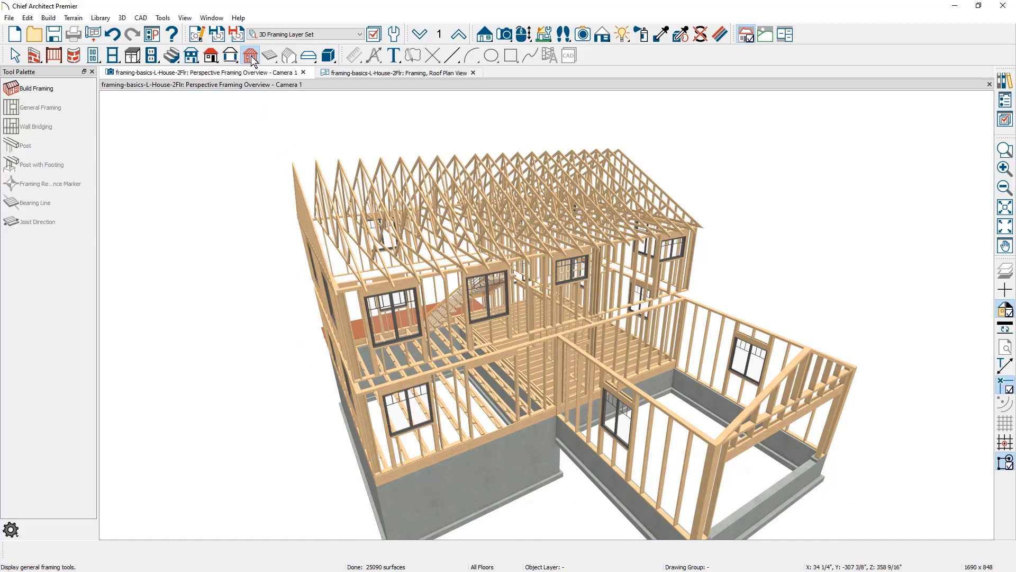
click(52, 89)
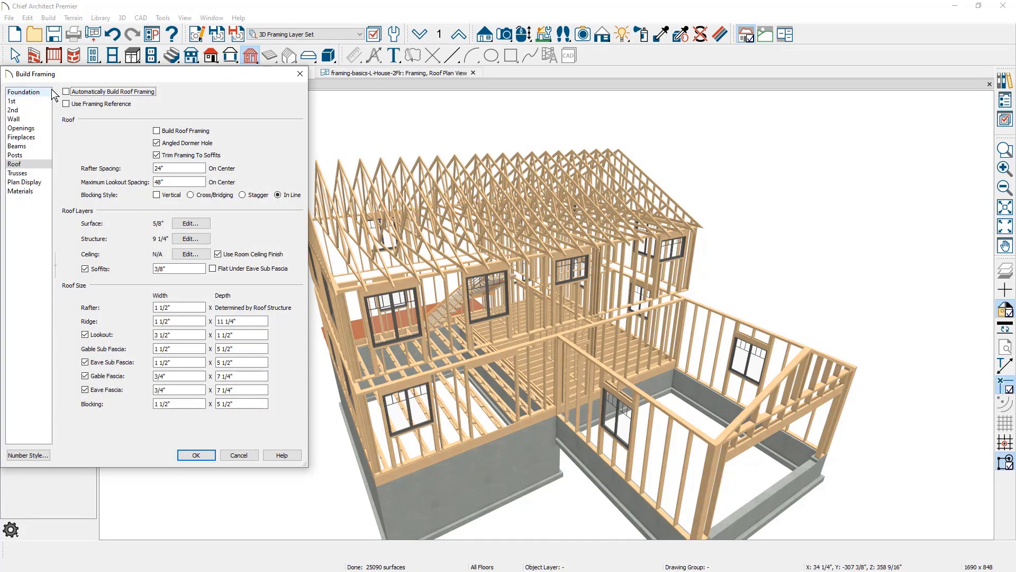
click(156, 131)
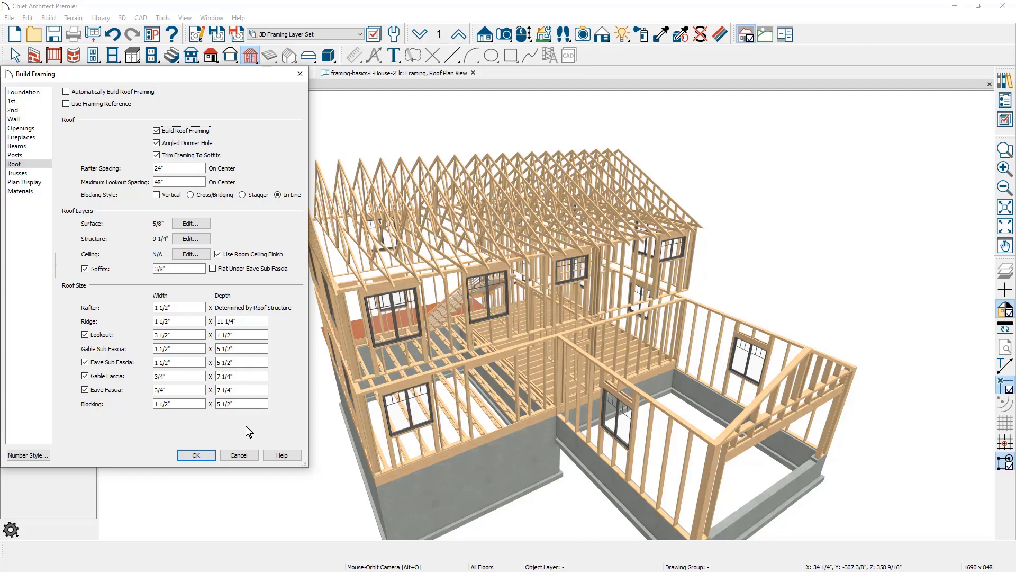
click(209, 458)
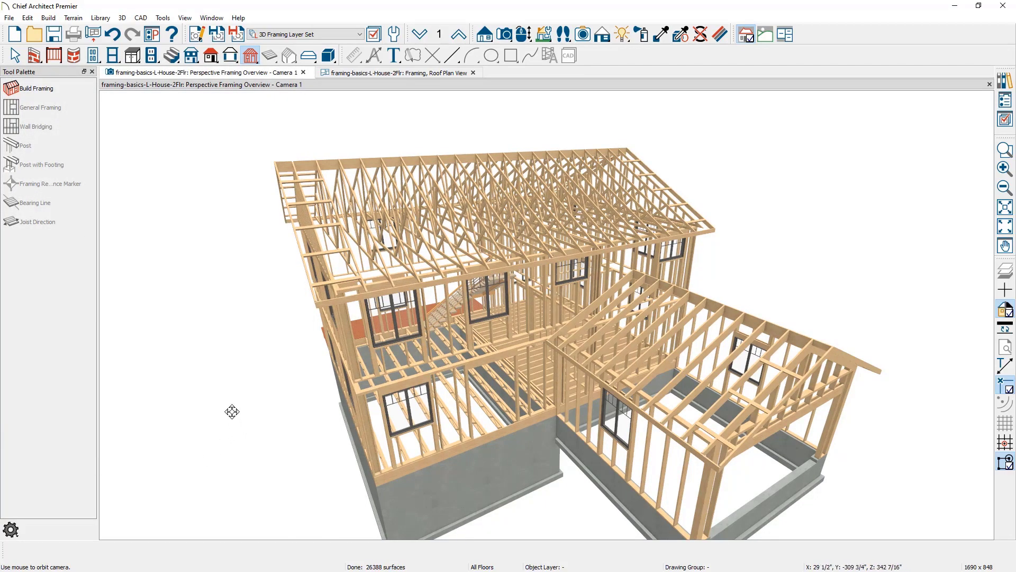
Step: Delete the rafter blocking that runs along the ridge of the main trussed roof
drag(231, 411, 237, 419)
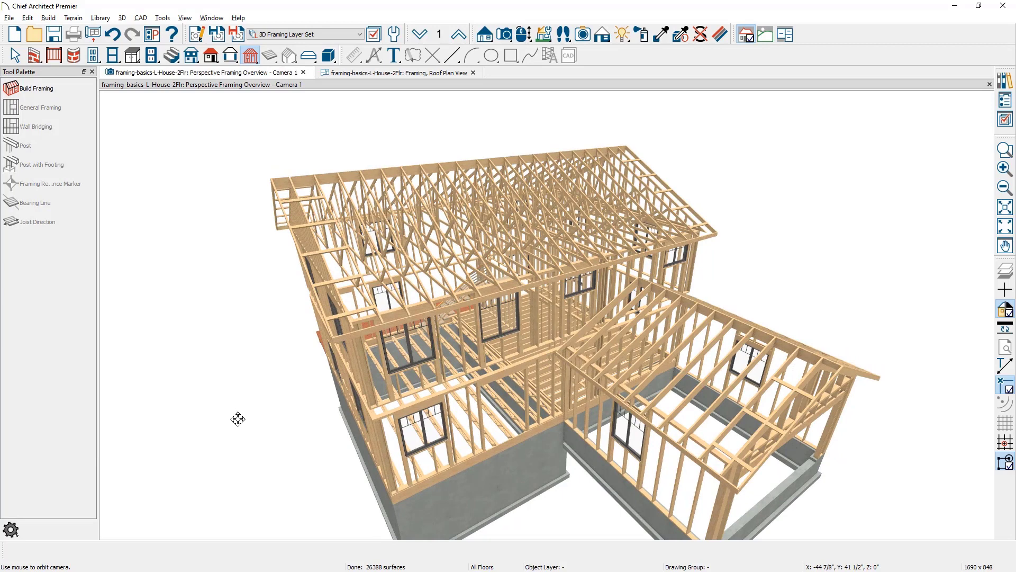
click(348, 173)
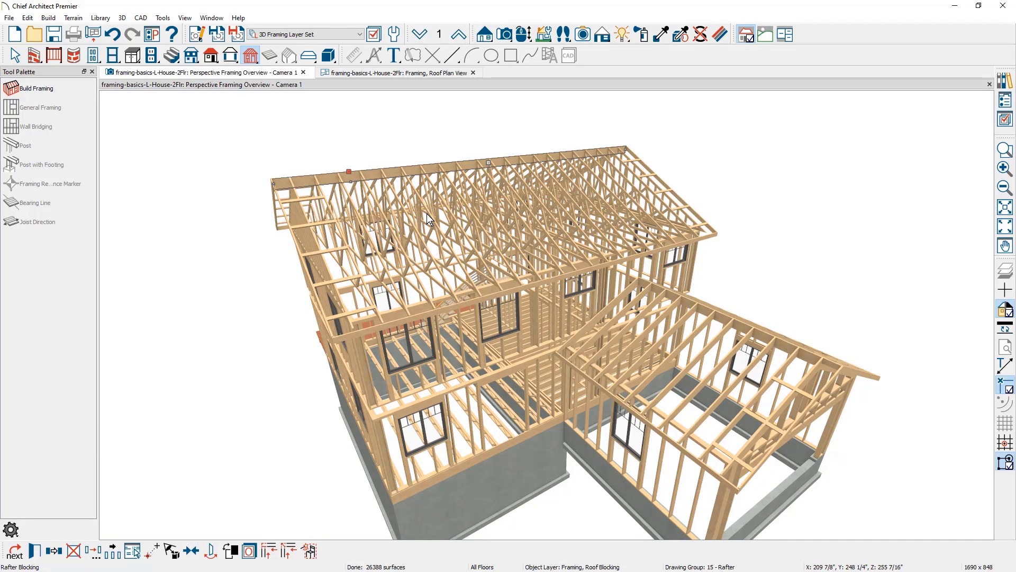
key(Delete)
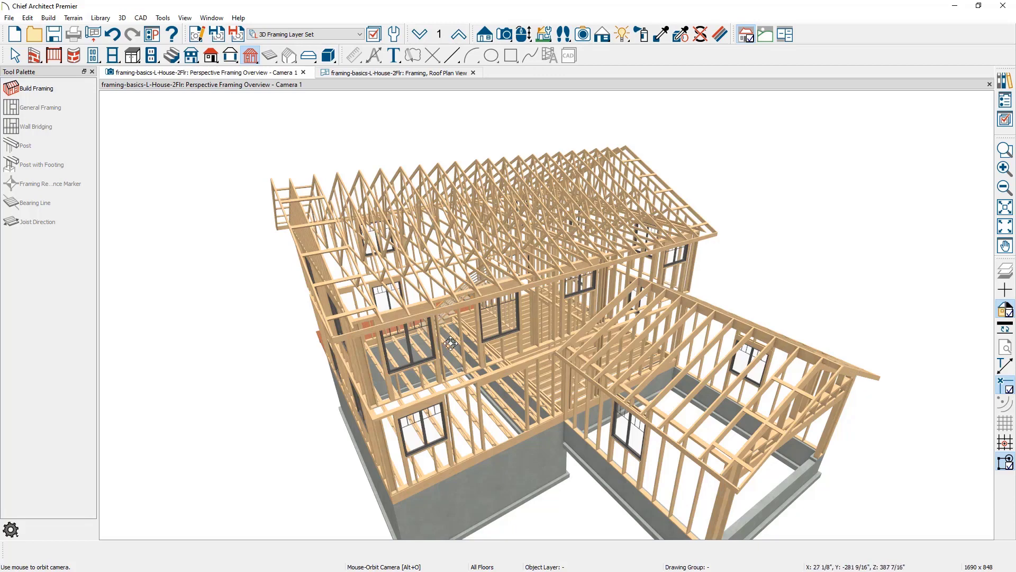
Step: View the deck framing from below in 3D, and select the deck room in the Floor 1 plan
drag(366, 382, 524, 275)
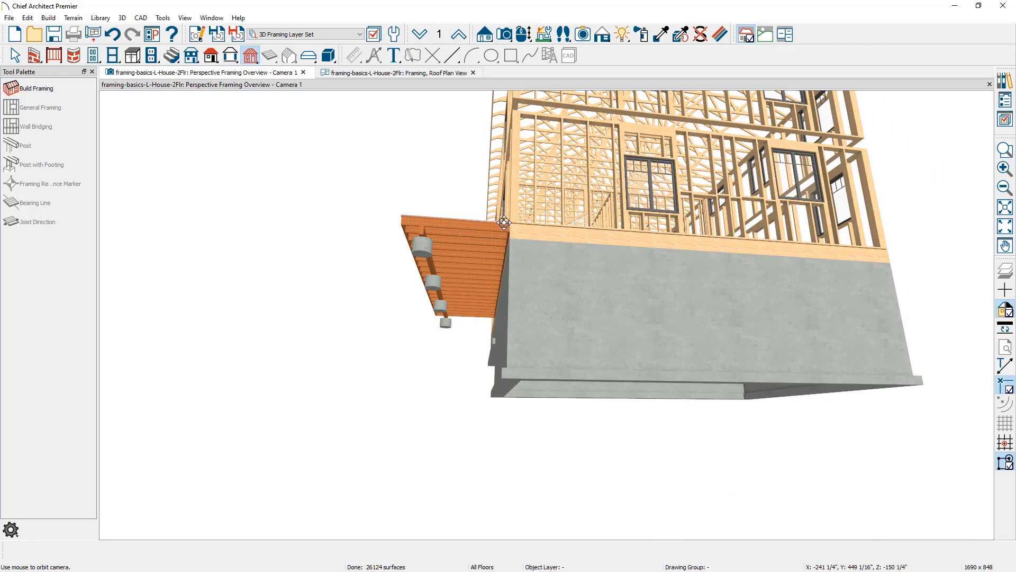
click(415, 76)
click(398, 35)
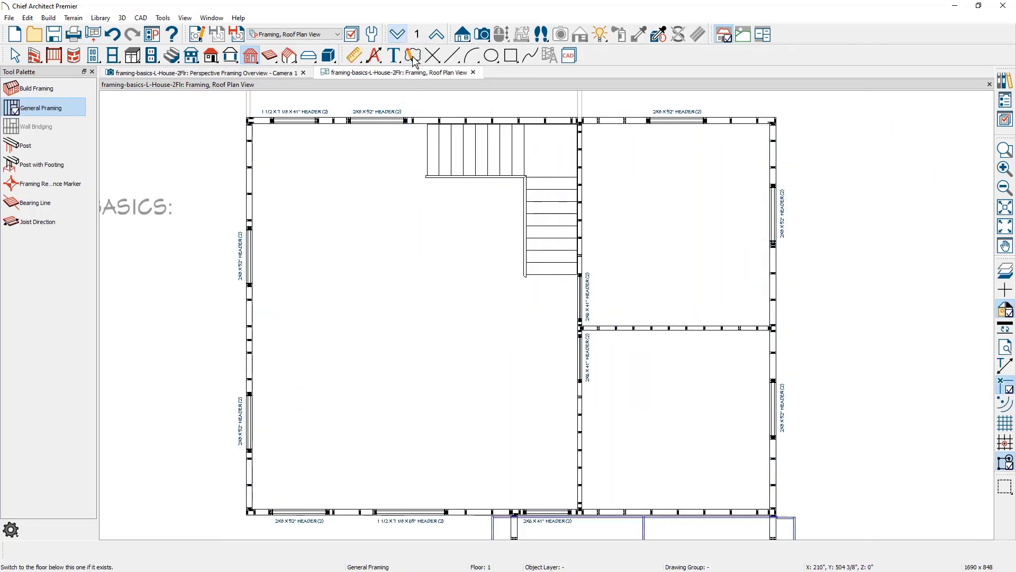
middle_drag(429, 180, 623, 331)
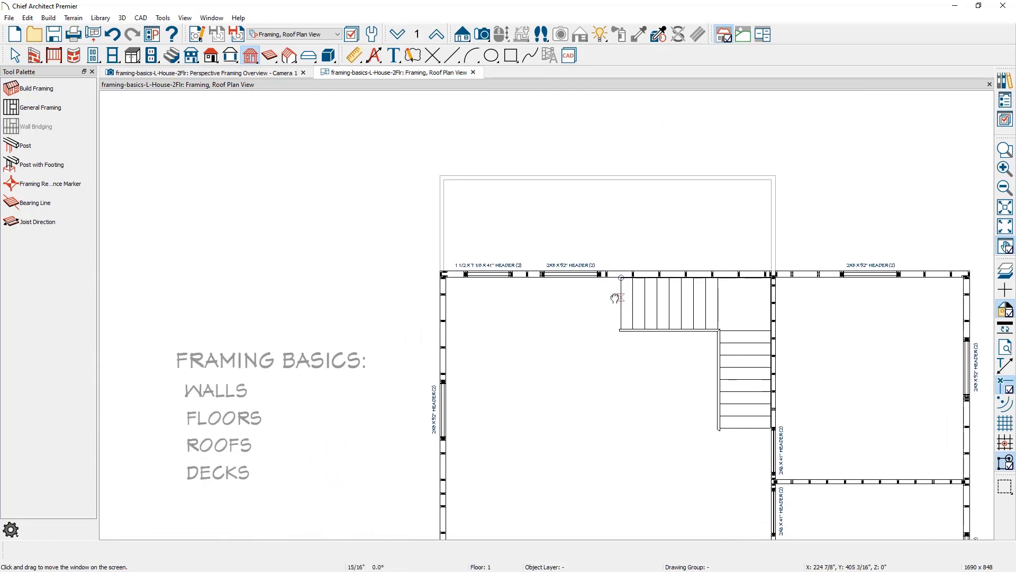
key(g)
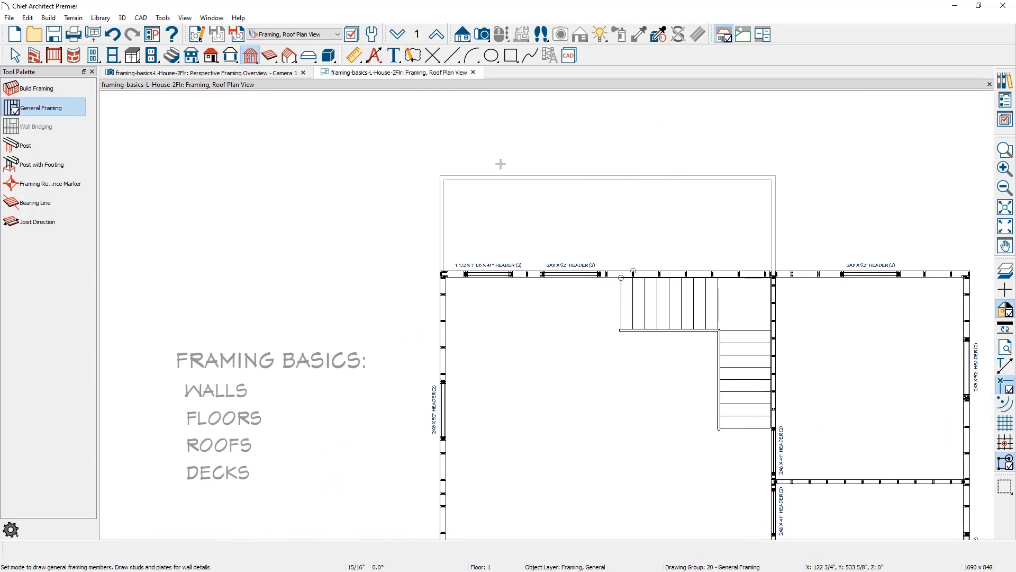
key(space)
click(508, 197)
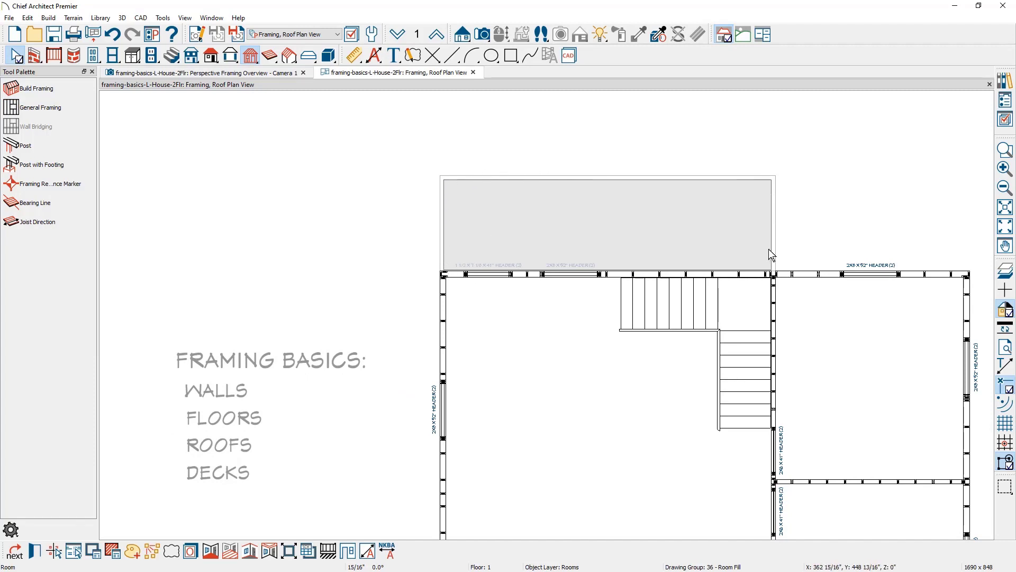
Step: Display the deck joists, beam and footings on Floor 0 using the Framing, Floor Plan View
click(398, 37)
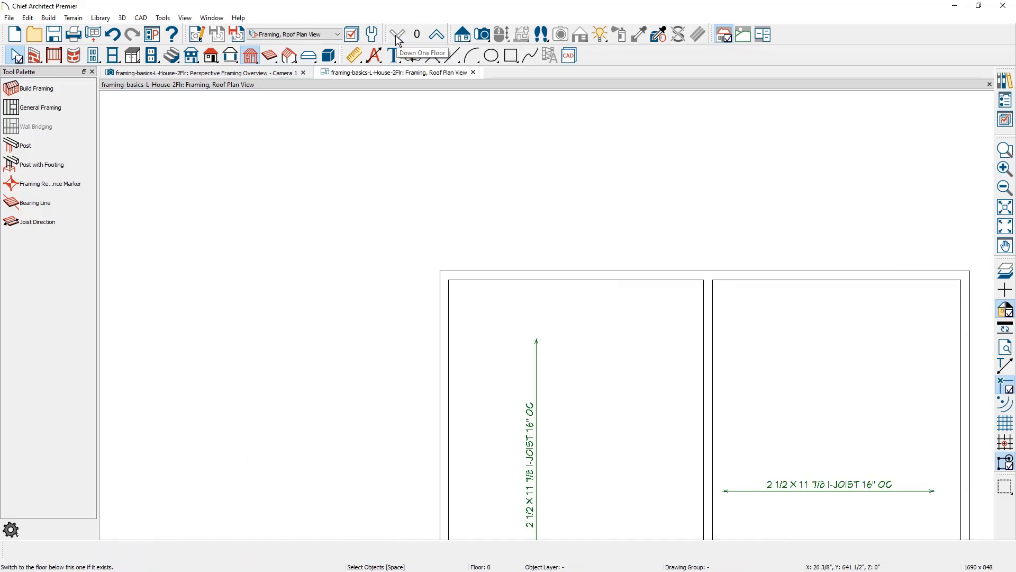
click(338, 34)
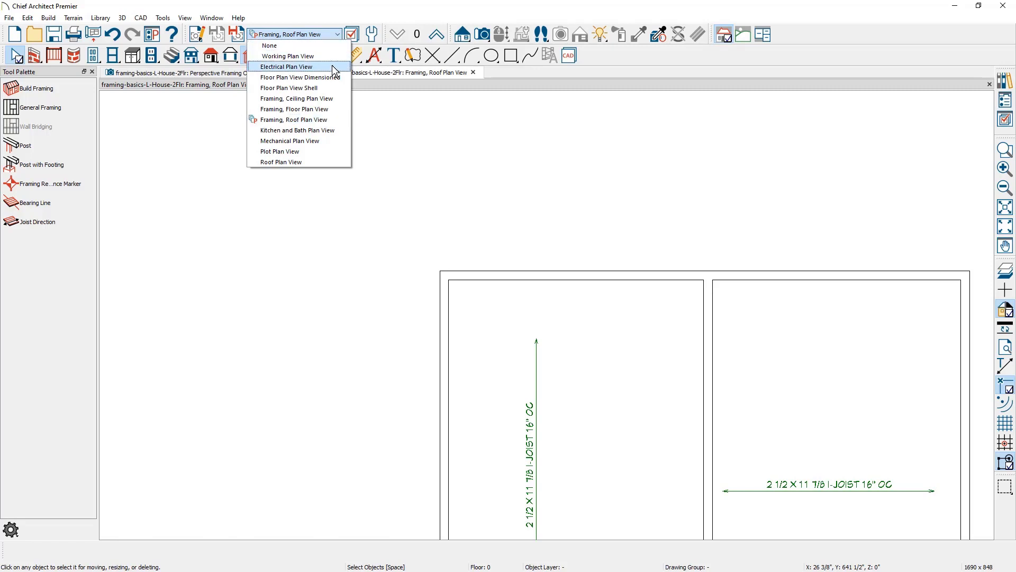
click(339, 109)
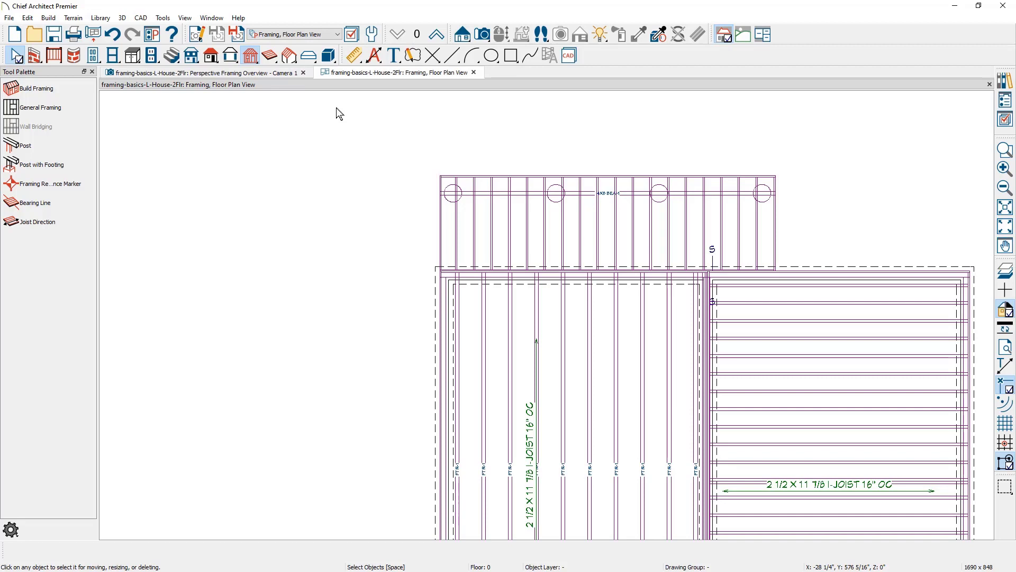
Step: Examine the deck's joists, beam and footings up close in the 3D overview, and return to the Floor 1 plan
click(277, 74)
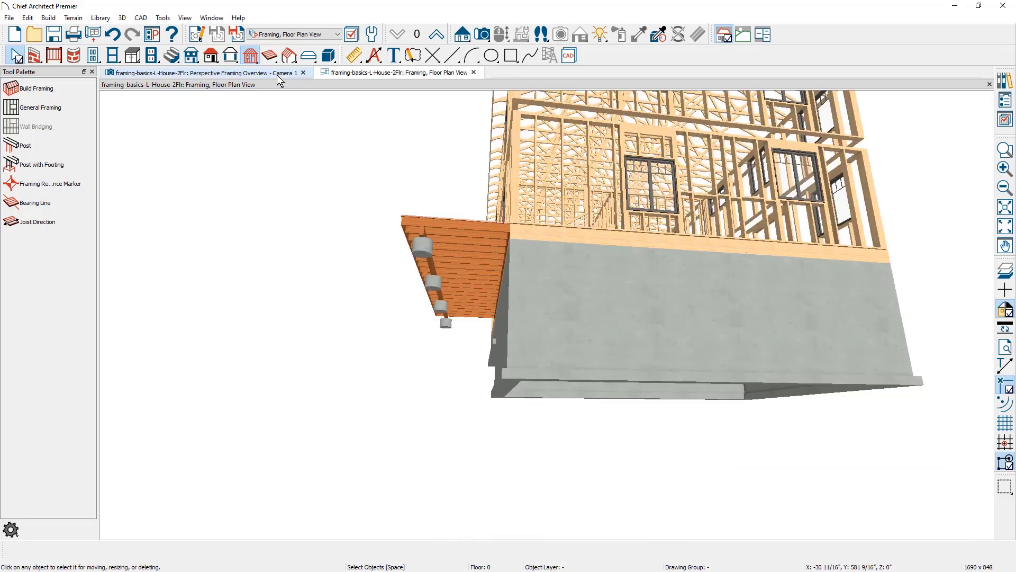
scroll(428, 254, up, 3)
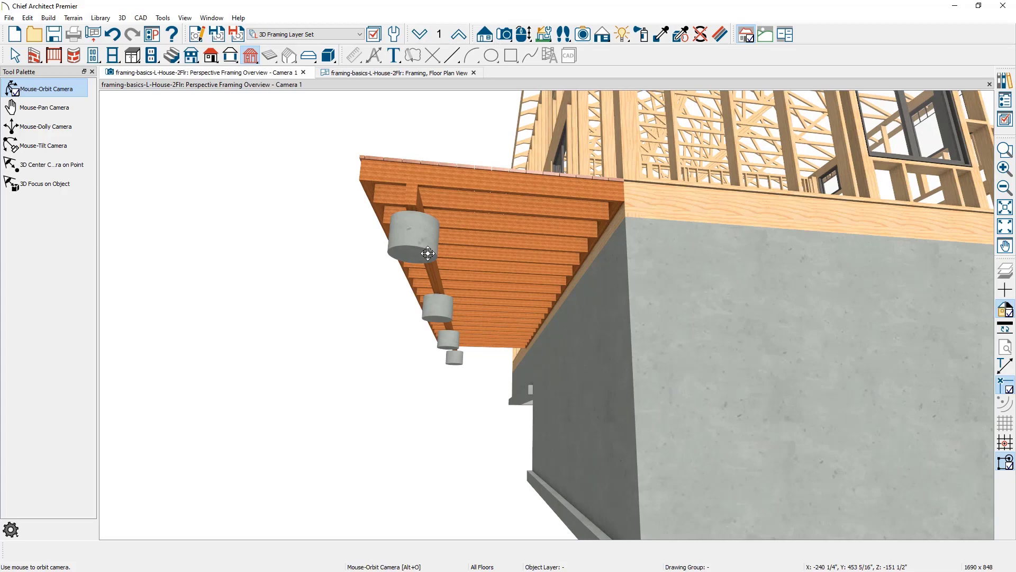
click(439, 74)
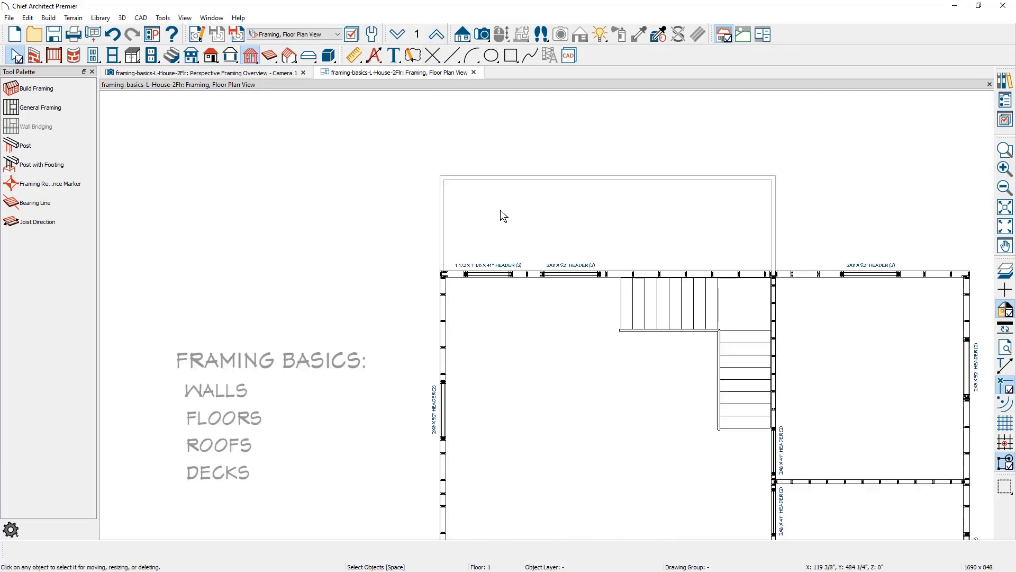
Step: Open the Floor 1 deck room's specification and review its planking, joist, beam, post and footing settings
double_click(500, 210)
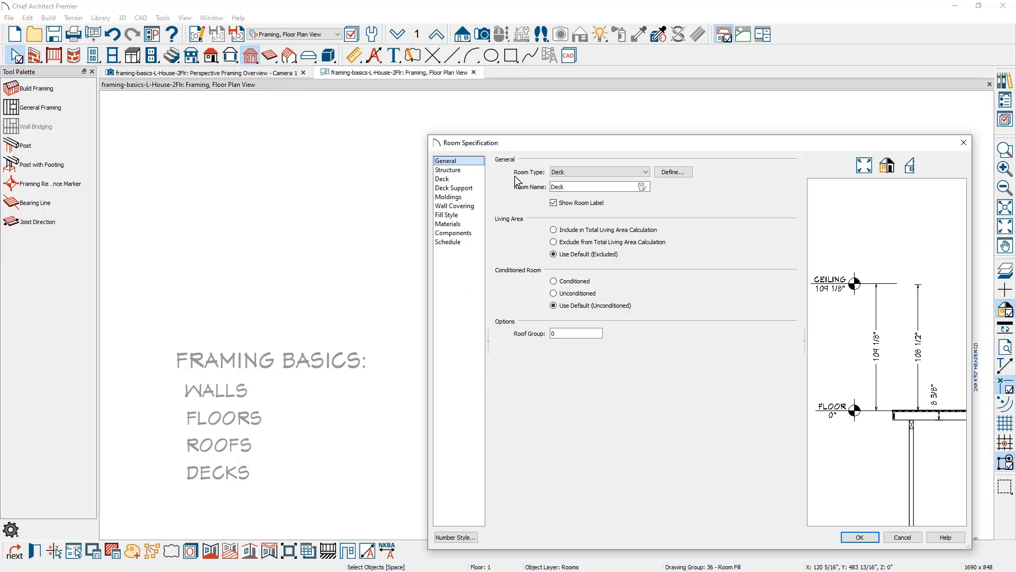
click(474, 179)
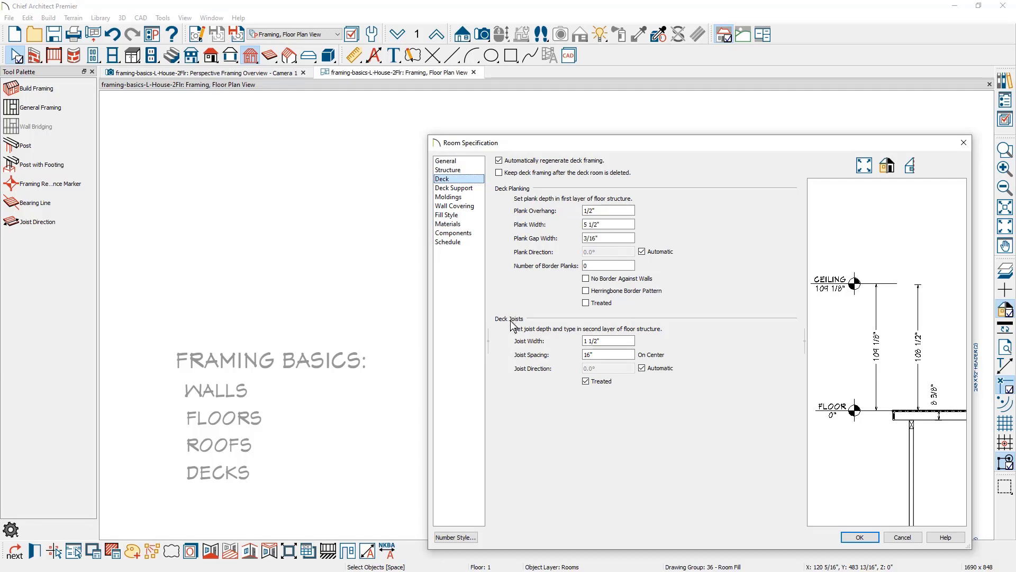
click(475, 190)
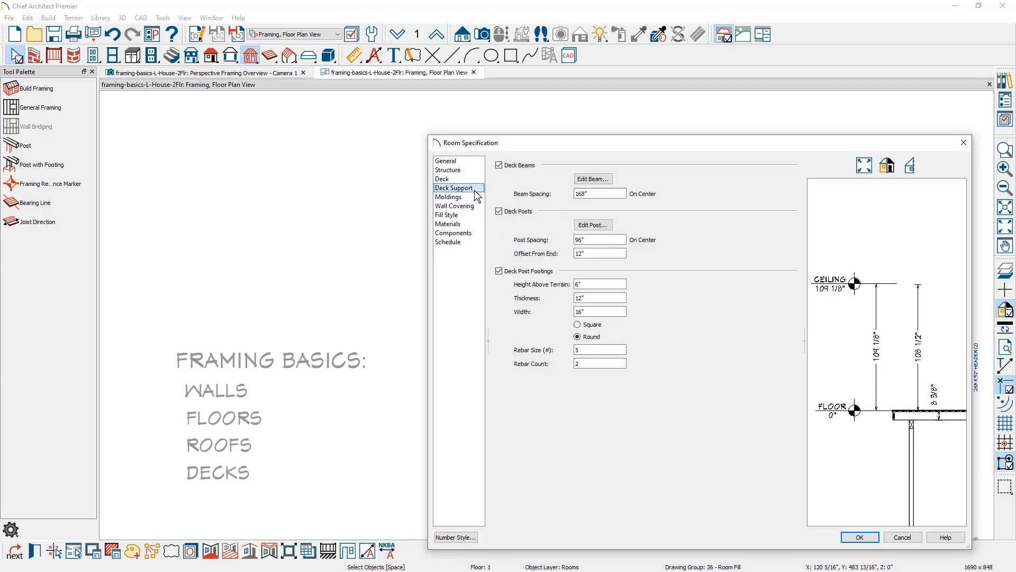
Step: Review the deck beam's size and type options without changing them, and return to the deck's framing regeneration settings with the deck plan in view
click(603, 182)
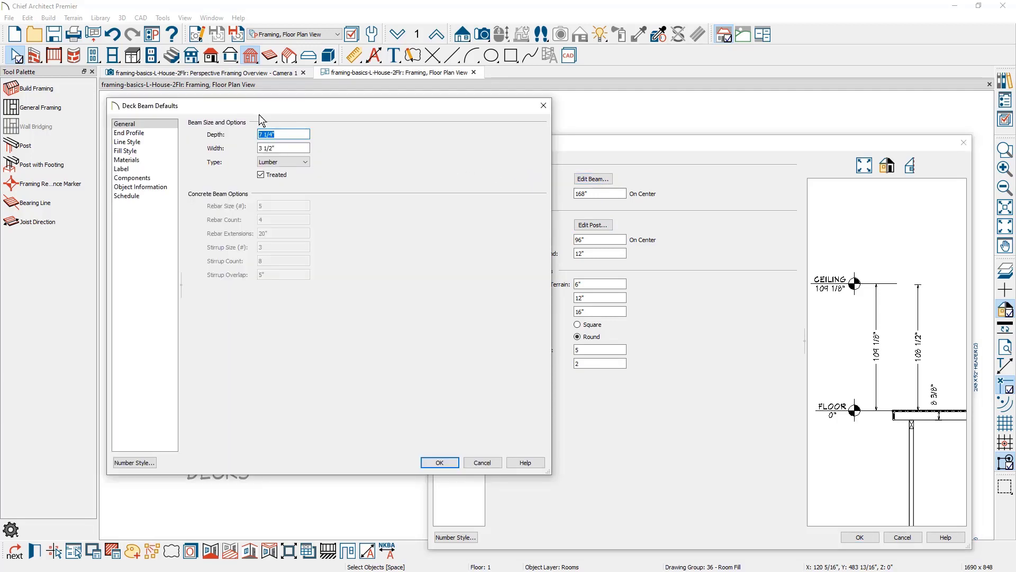
click(286, 162)
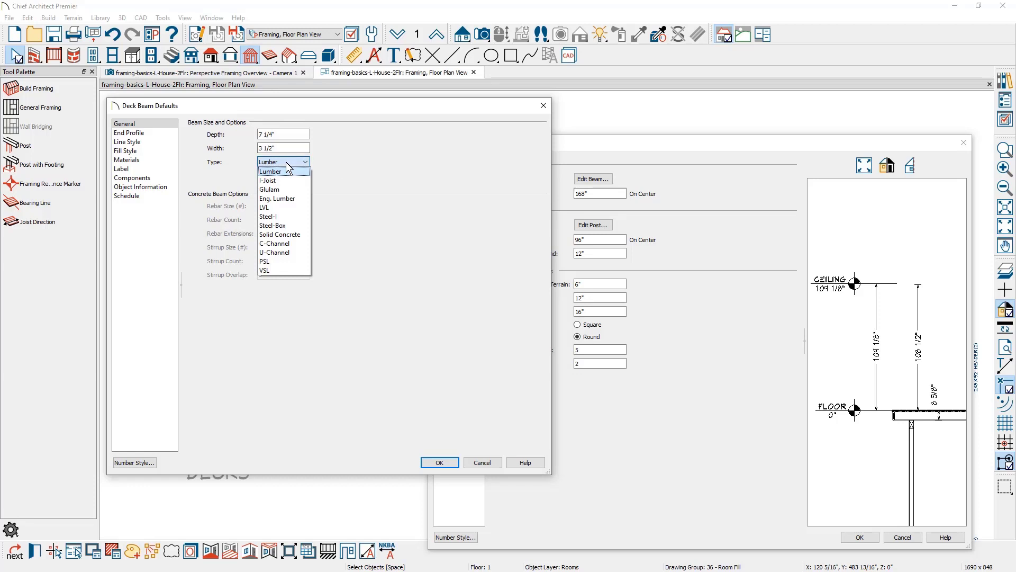
click(286, 171)
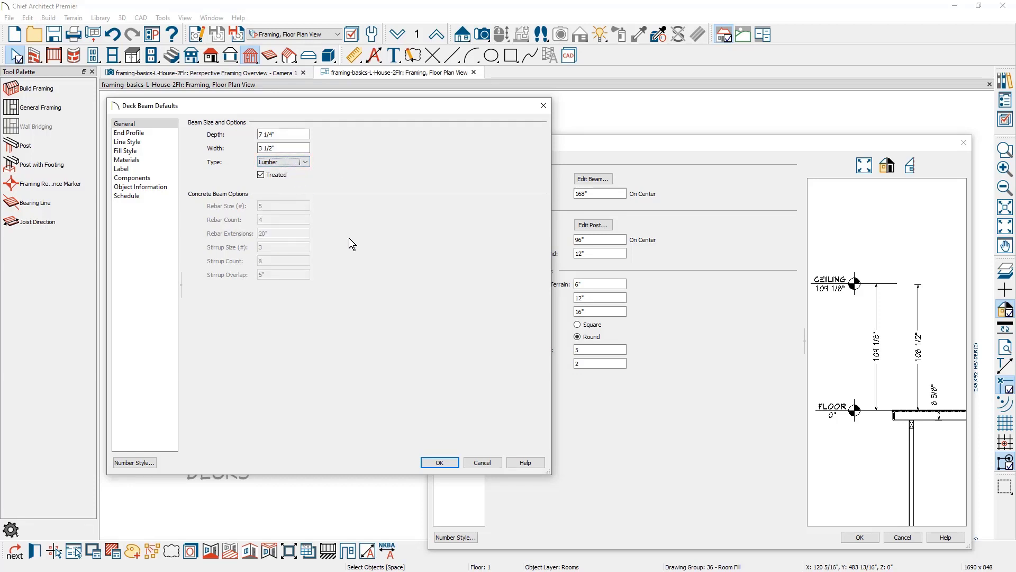
click(478, 462)
click(462, 179)
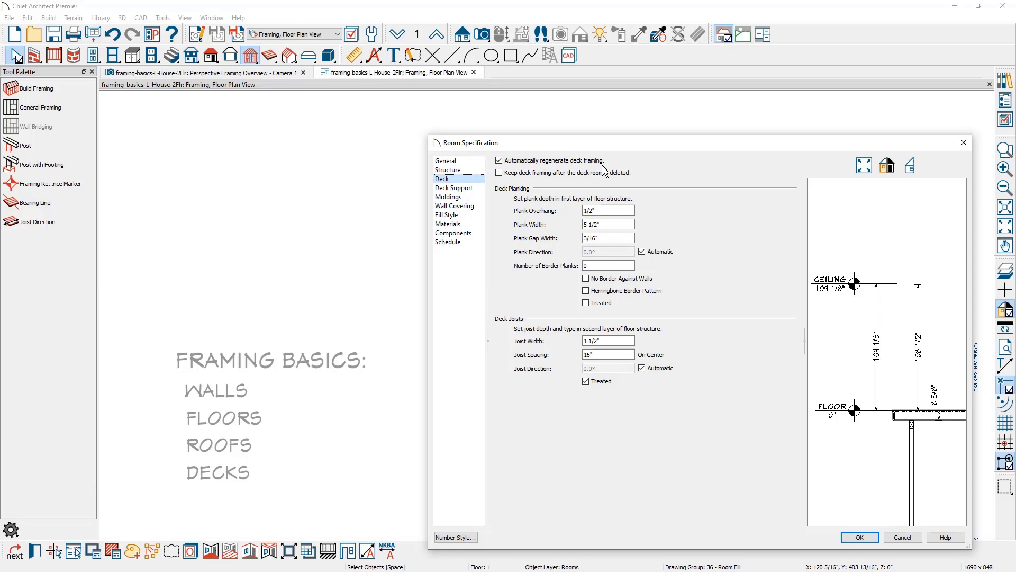
drag(611, 138, 576, 284)
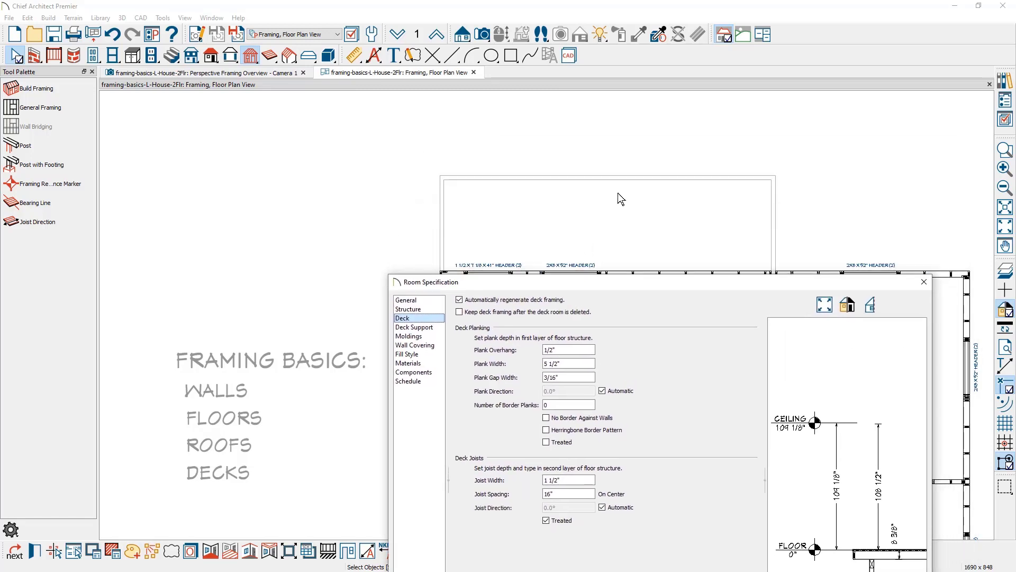